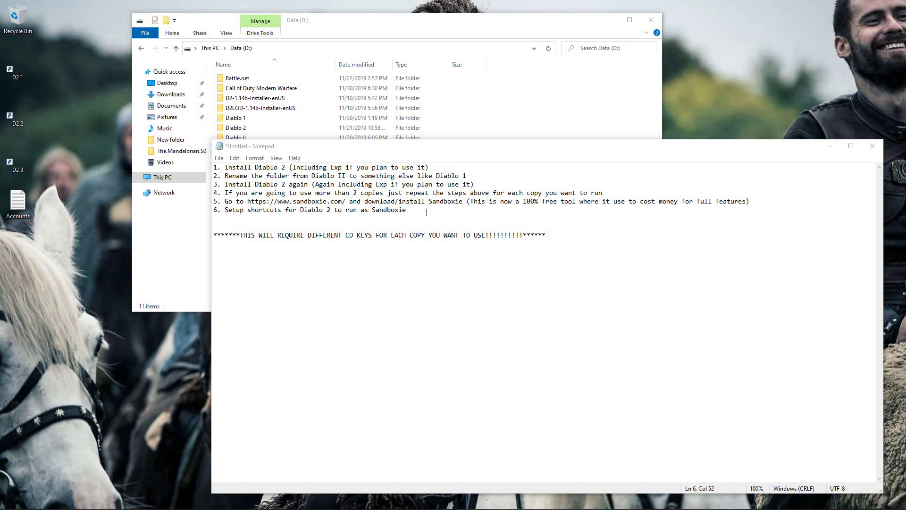
- Highlight the setup notes' warning about separate CD keys, then clear the highlight
{"action": "left_click", "coordinate": [346, 223]}
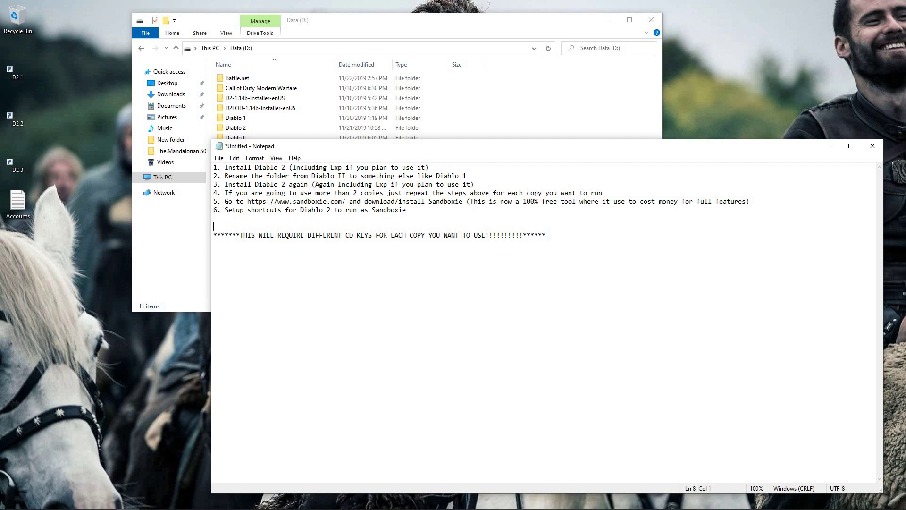
{"action": "left_click_drag", "start_coordinate": [240, 235], "coordinate": [523, 241]}
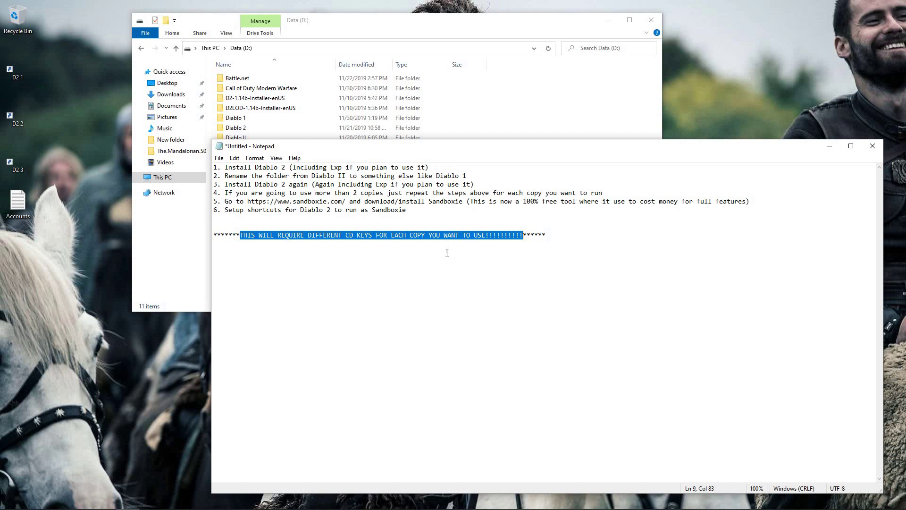
{"action": "left_click", "coordinate": [252, 226]}
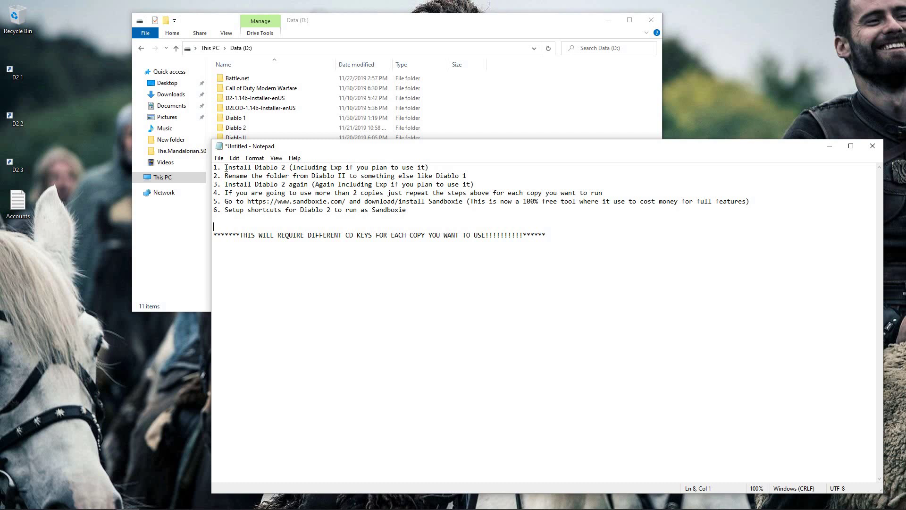
- Check the D2 and D2LOD 1.14b installer folders, then highlight step 2 on renaming
{"action": "double_click", "coordinate": [241, 99]}
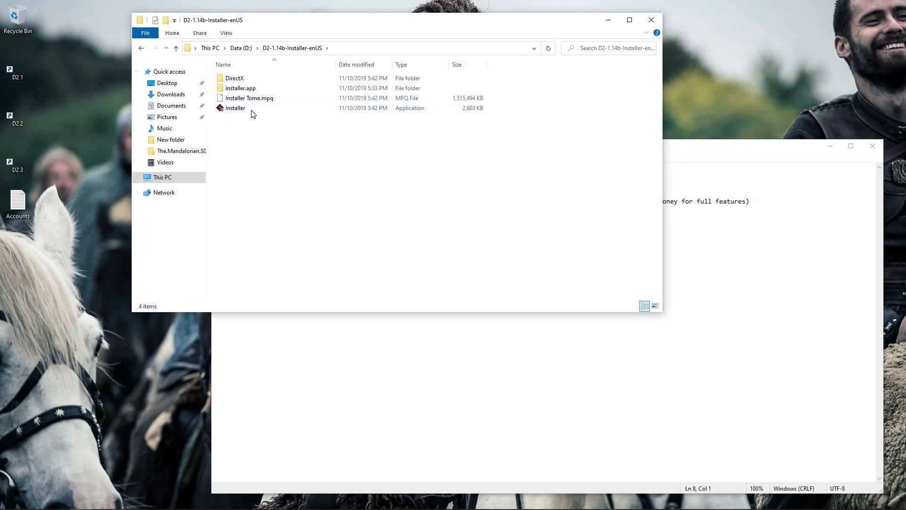
{"action": "key", "text": "alt+Left"}
{"action": "double_click", "coordinate": [252, 108]}
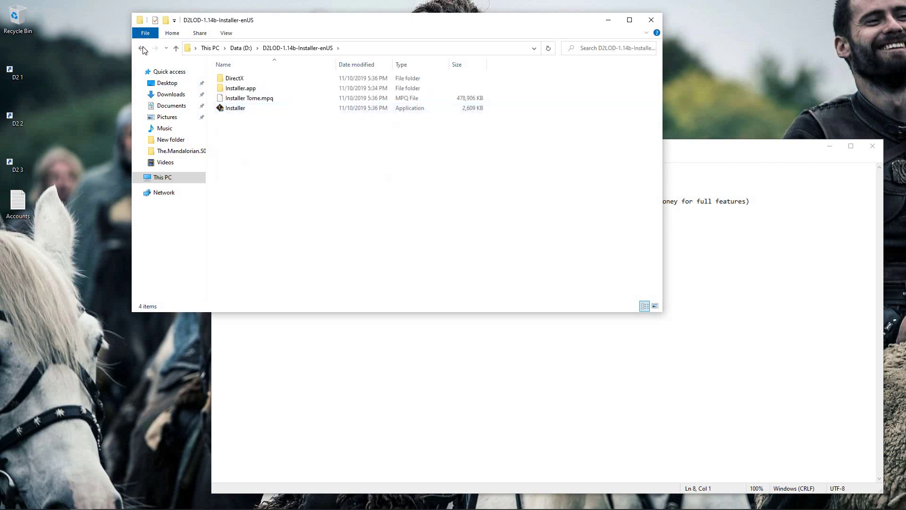
{"action": "key", "text": "alt+Left"}
{"action": "left_click", "coordinate": [248, 189]}
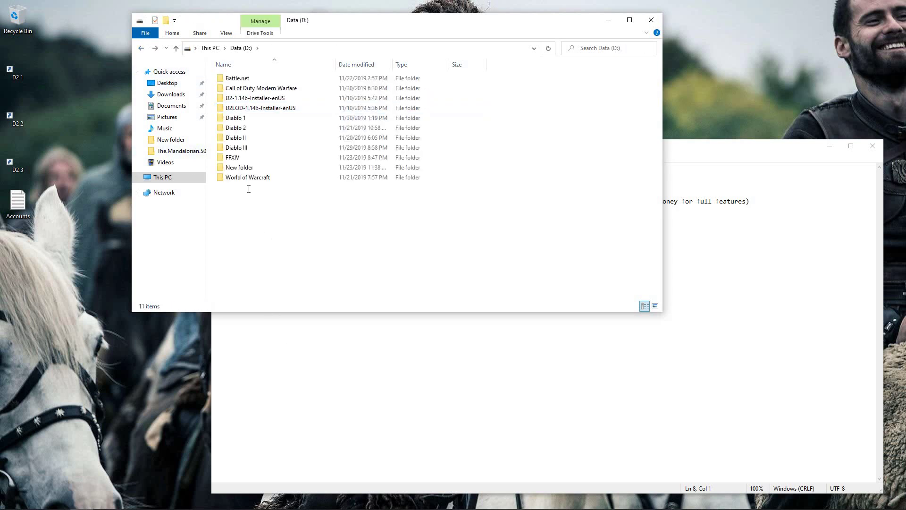
{"action": "key", "text": "alt+Tab"}
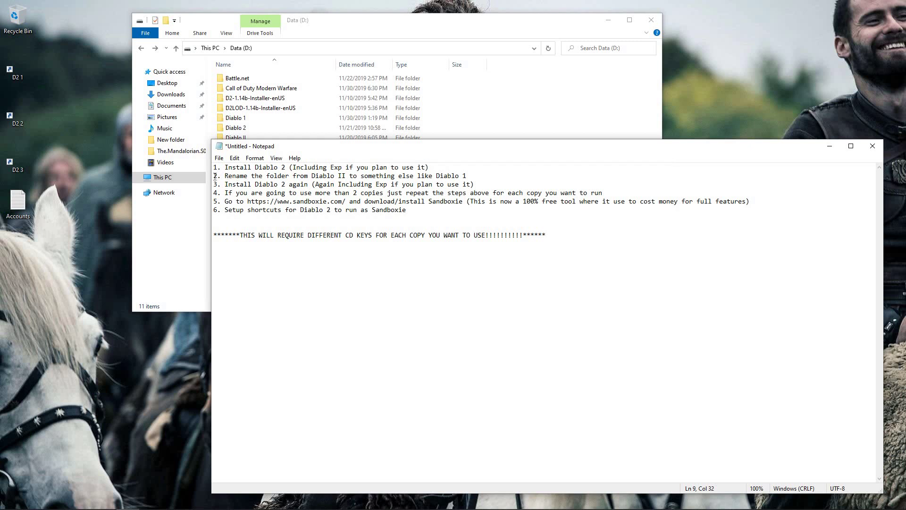
{"action": "left_click_drag", "start_coordinate": [215, 176], "coordinate": [467, 177]}
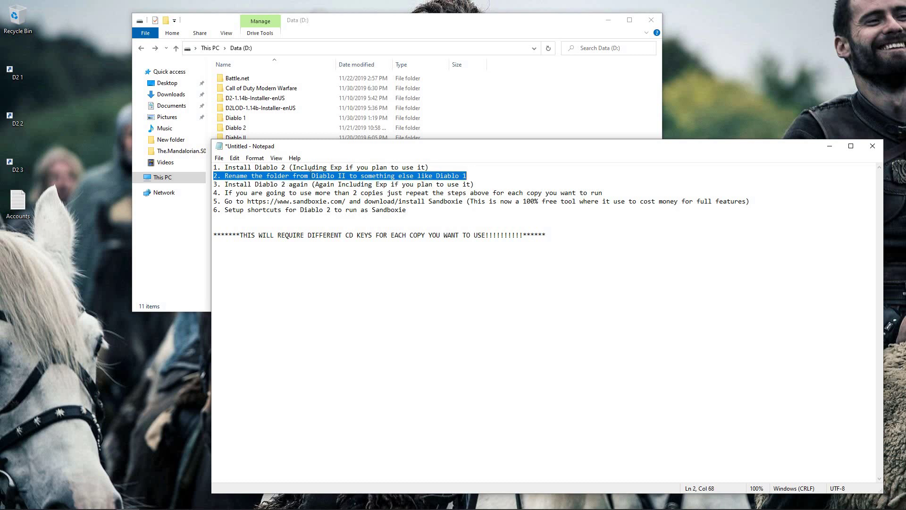
- Rename the Diablo II folder on Data (D:) to 'Diablo 3'
{"action": "double_click", "coordinate": [245, 138]}
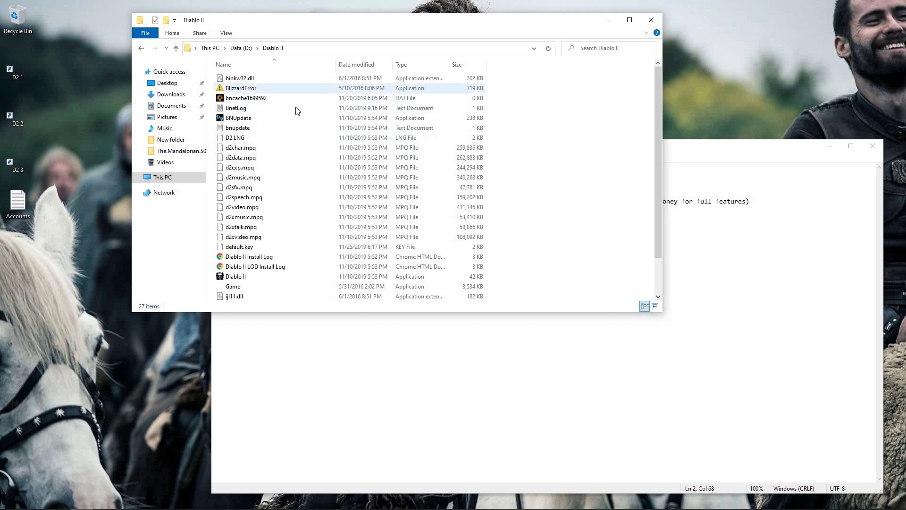
{"action": "scroll", "coordinate": [260, 220], "scroll_direction": "down", "scroll_amount": 2}
{"action": "scroll", "coordinate": [259, 222], "scroll_direction": "up", "scroll_amount": 2}
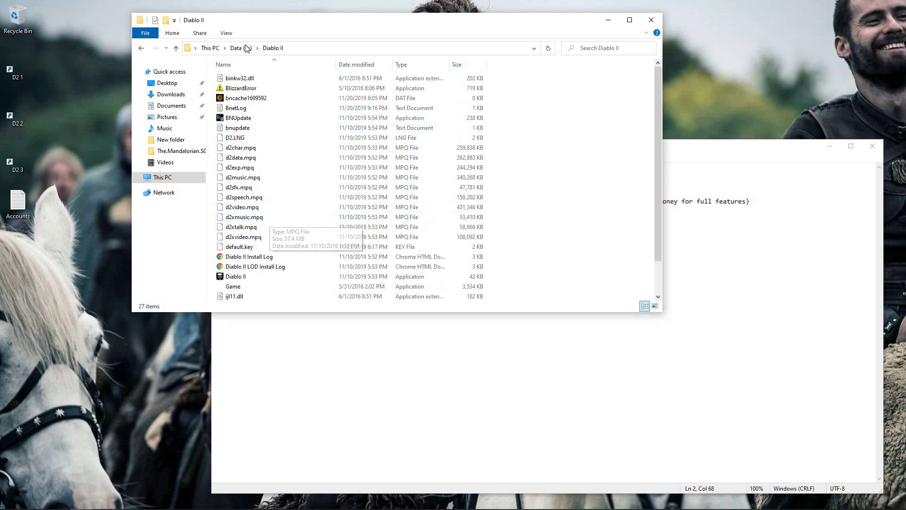
{"action": "left_click", "coordinate": [246, 49]}
{"action": "key", "text": "shift+F10"}
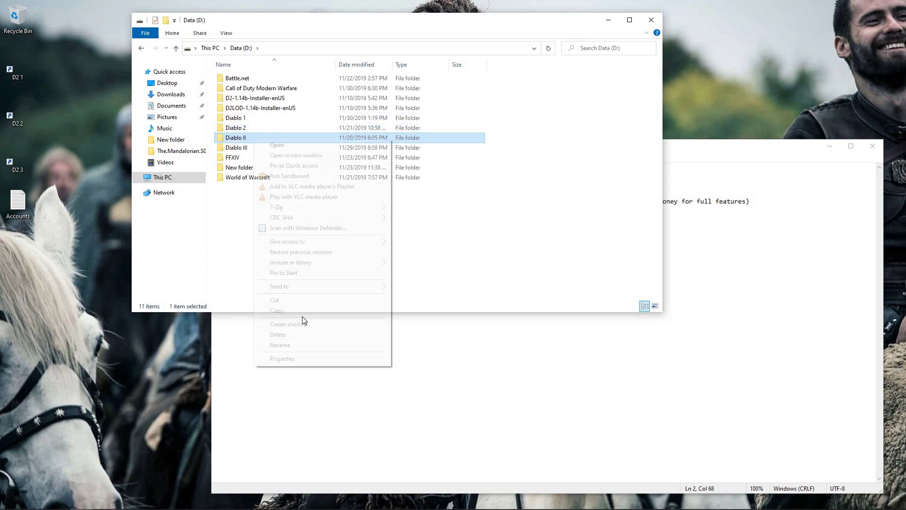
{"action": "left_click", "coordinate": [296, 342]}
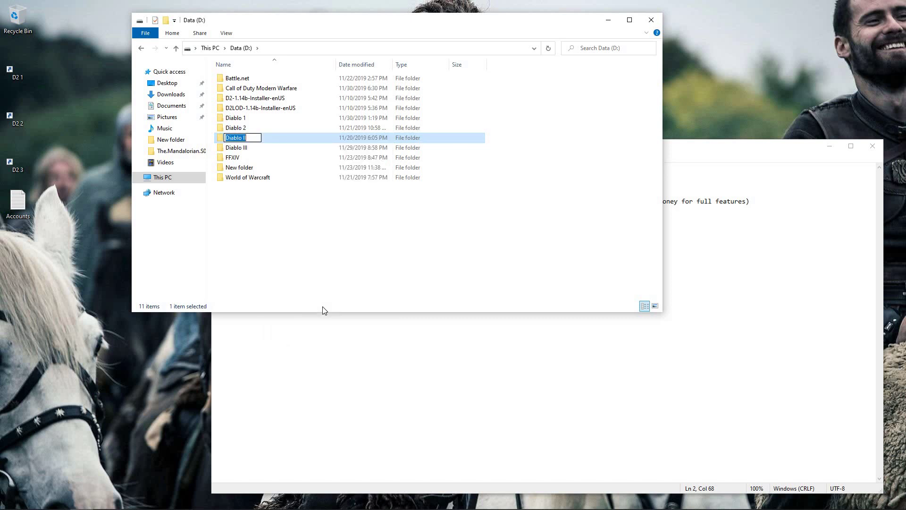
{"action": "type", "text": "D"}
{"action": "key", "text": "BackSpace"}
{"action": "type", "text": "Diablo 3"}
{"action": "left_click", "coordinate": [298, 212]}
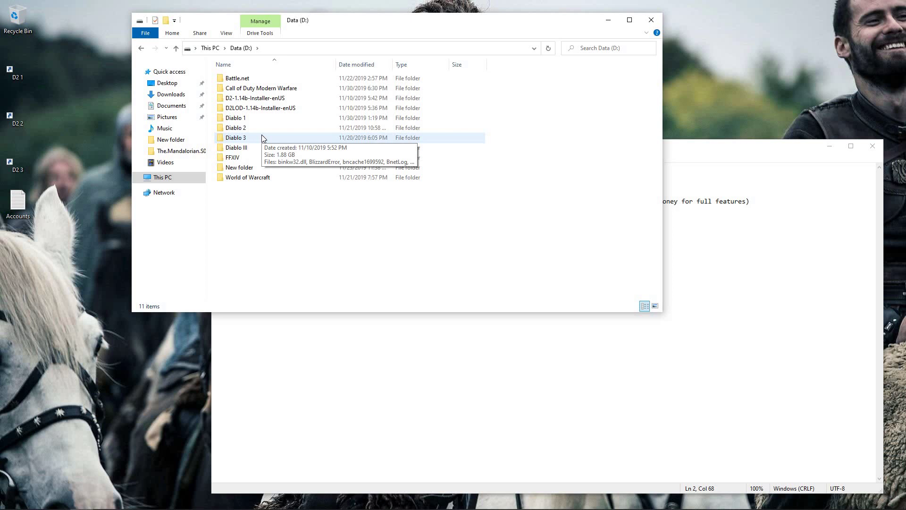
- Highlight step 3 of the setup notes about installing a second copy
{"action": "left_click", "coordinate": [327, 327]}
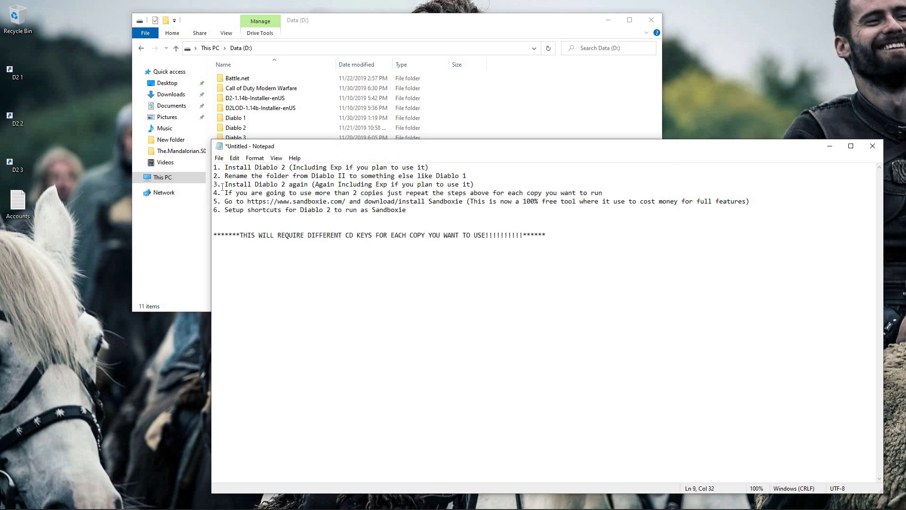
{"action": "left_click_drag", "start_coordinate": [213, 185], "coordinate": [475, 188]}
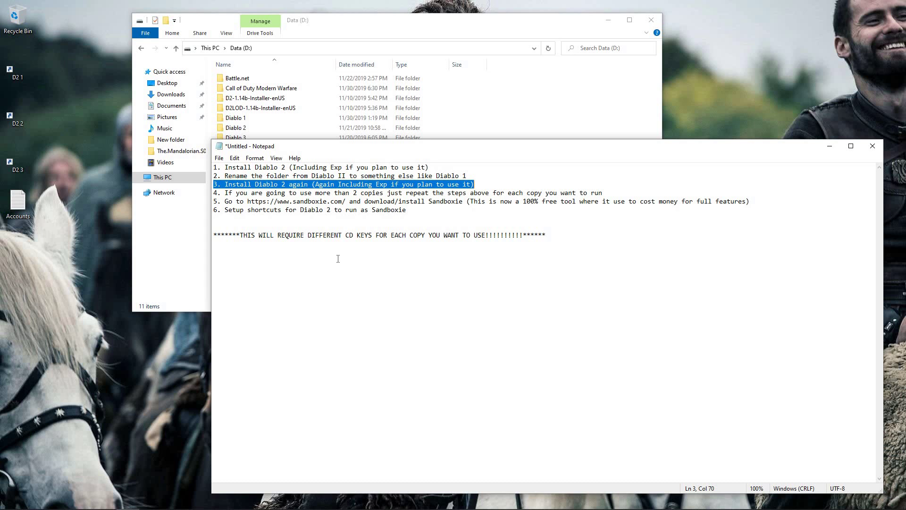
{"action": "left_click", "coordinate": [176, 263]}
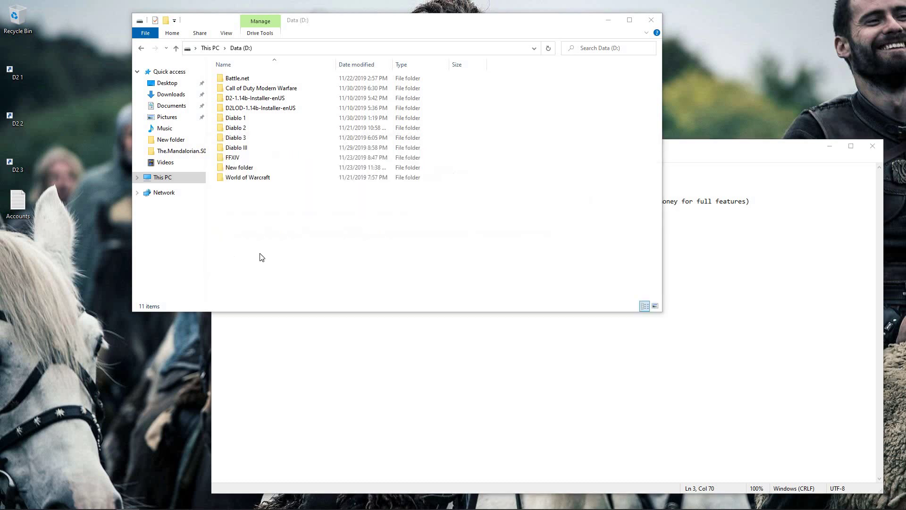
- Rename the Diablo 3 folder to 'Diablo II' by replacing the trailing 3
{"action": "right_click", "coordinate": [254, 138]}
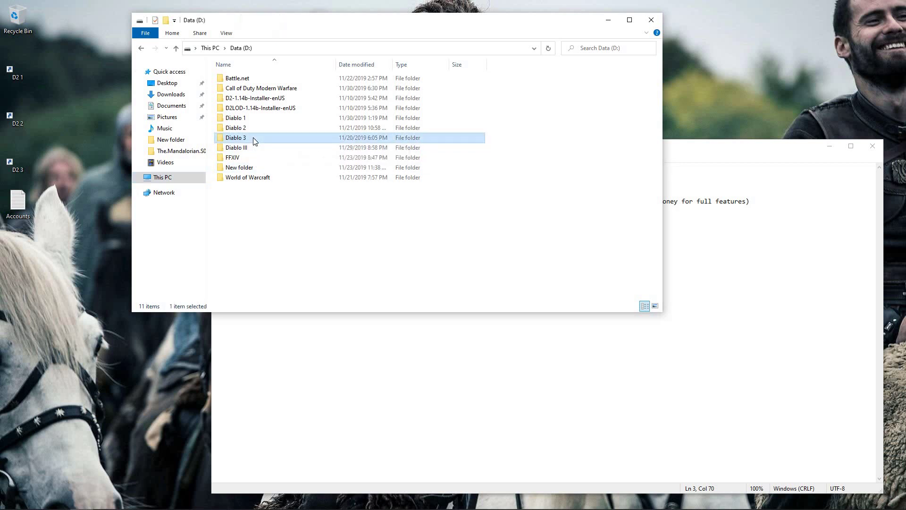
{"action": "left_click", "coordinate": [292, 345]}
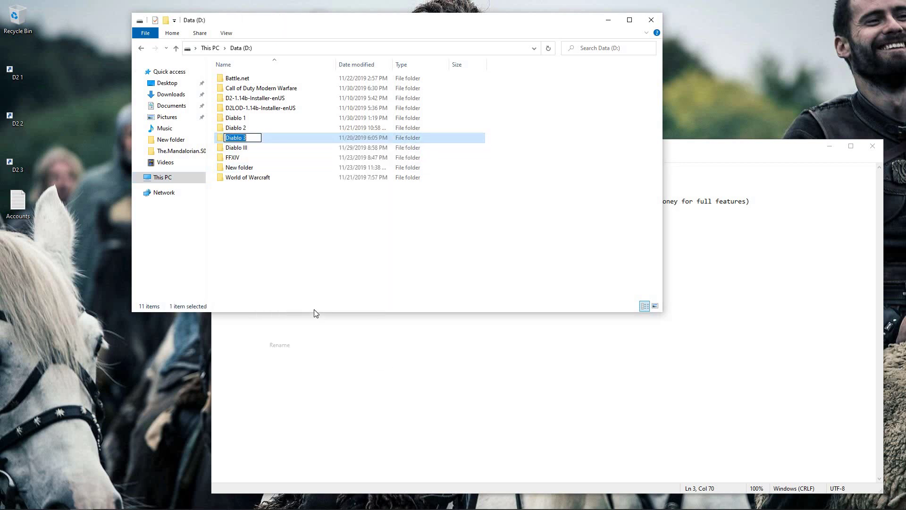
{"action": "key", "text": "End"}
{"action": "key", "text": "BackSpace"}
{"action": "type", "text": "II"}
{"action": "key", "text": "Return"}
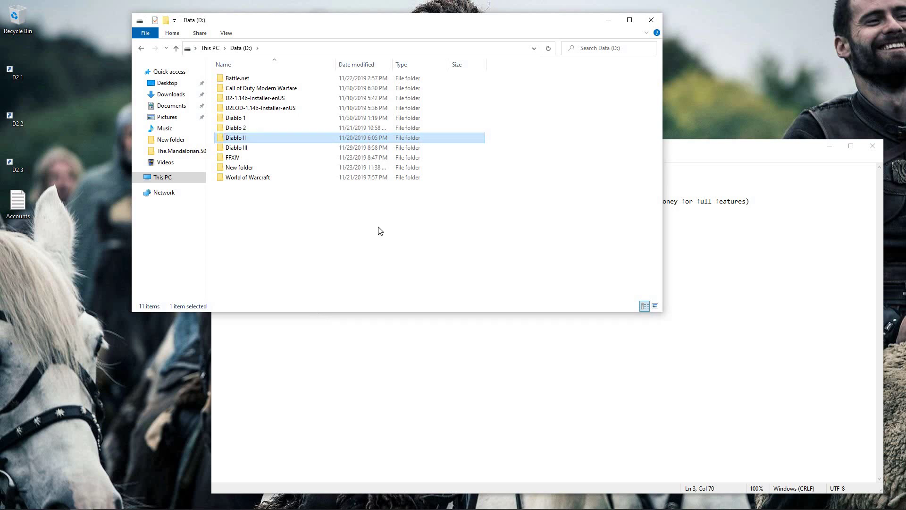
{"action": "left_click", "coordinate": [381, 283]}
- Highlight step 5 on getting Sandboxie from sandboxie.com, then show the Chrome window thumbnails
{"action": "left_click", "coordinate": [382, 334]}
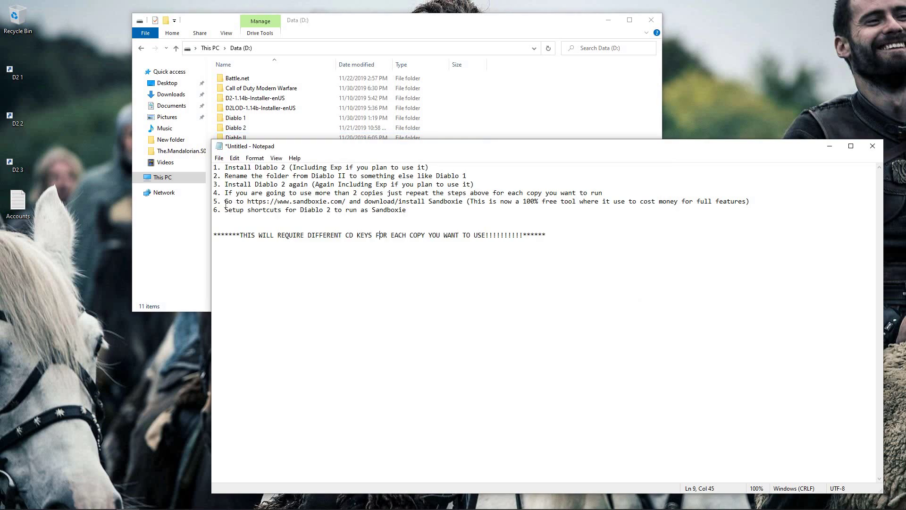
{"action": "left_click_drag", "start_coordinate": [213, 202], "coordinate": [313, 205]}
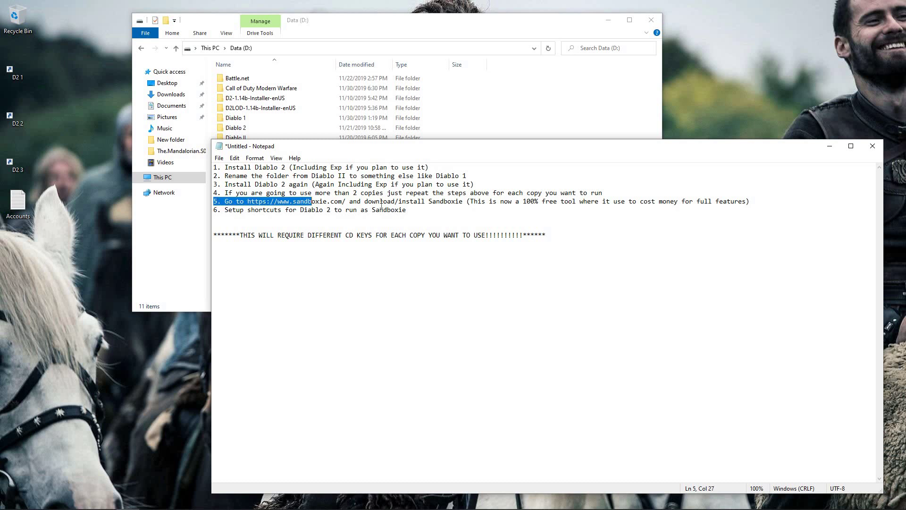
{"action": "left_click_drag", "start_coordinate": [381, 204], "coordinate": [464, 203]}
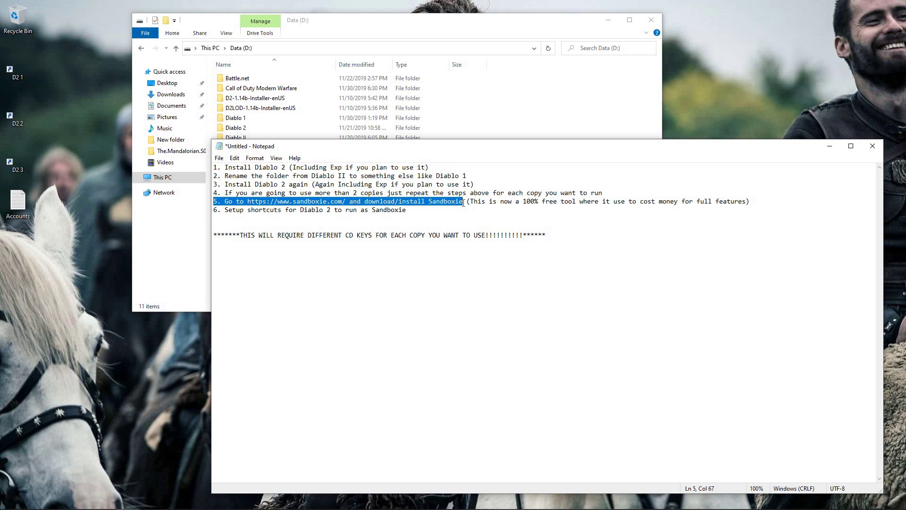
{"action": "left_click_drag", "start_coordinate": [463, 203], "coordinate": [463, 203]}
{"action": "left_click", "coordinate": [109, 504]}
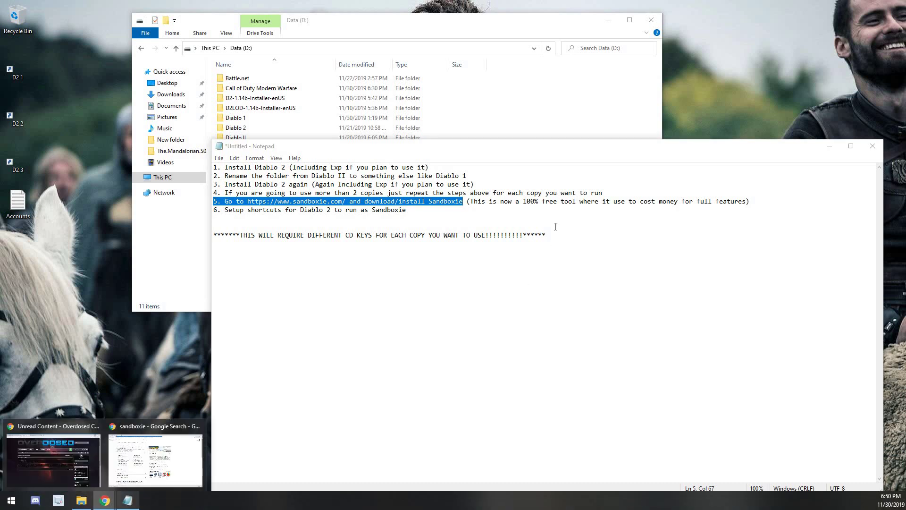
- Switch to the 'sandboxie' Google results and open the official sandboxie.com site
{"action": "left_click", "coordinate": [171, 474]}
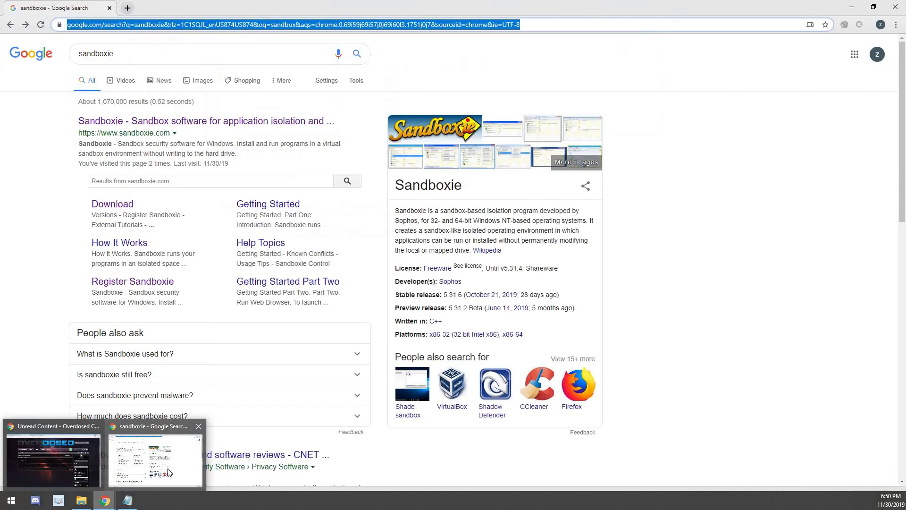
{"action": "left_click", "coordinate": [60, 164]}
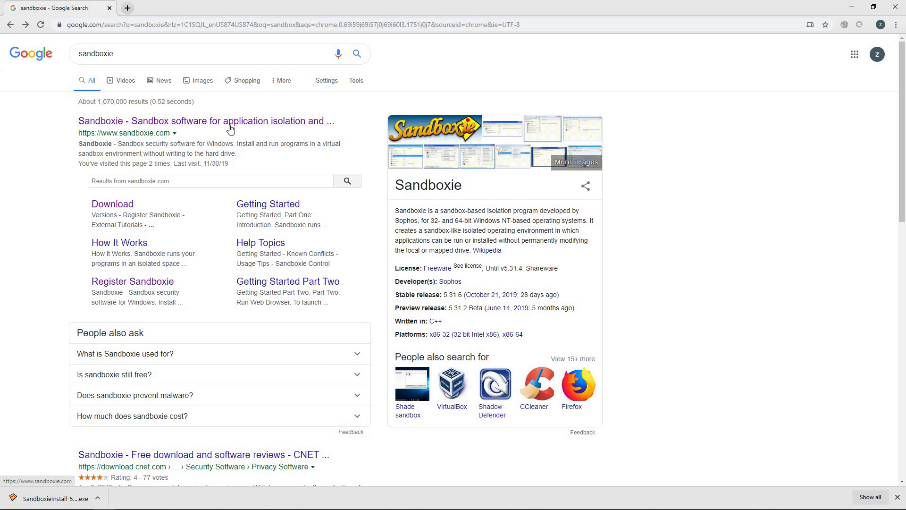
{"action": "left_click", "coordinate": [111, 161]}
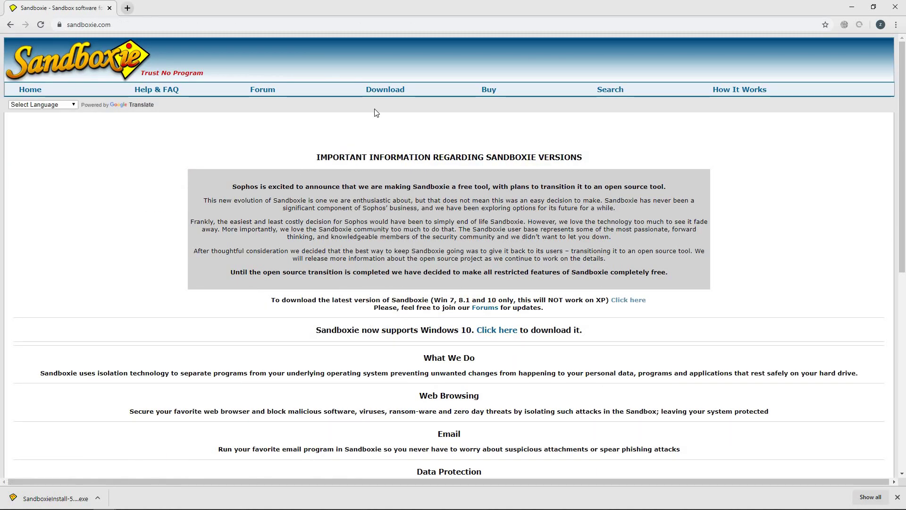
- Download the 32-bit Sandboxie v5.31.6 installer from the site's Download page
{"action": "left_click", "coordinate": [381, 95]}
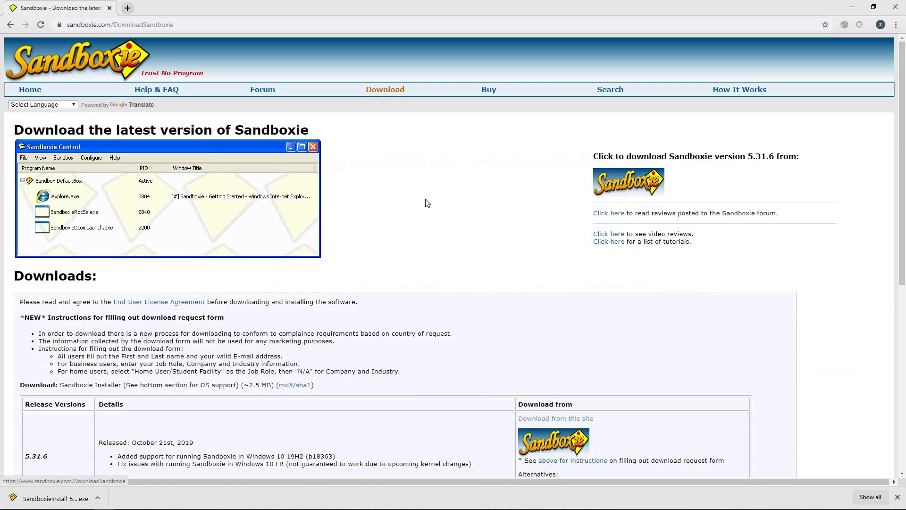
{"action": "scroll", "coordinate": [447, 208], "scroll_direction": "down", "scroll_amount": 4}
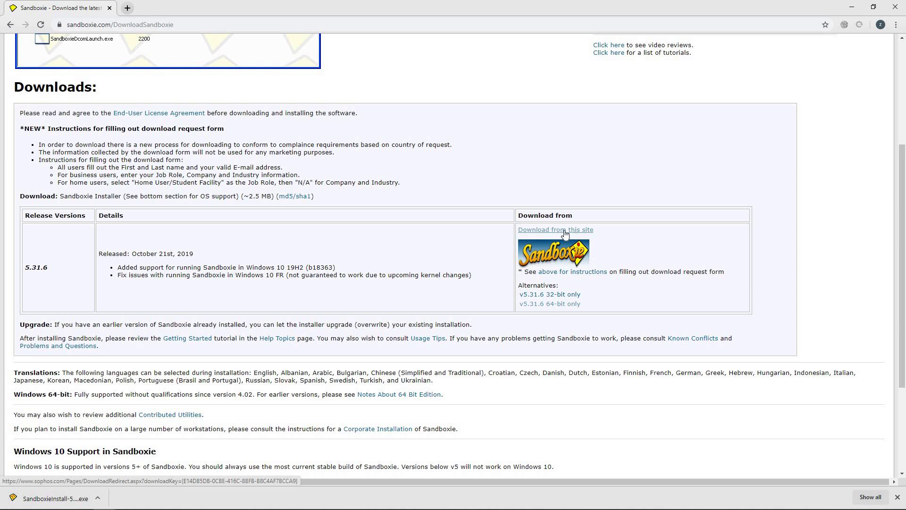
{"action": "left_click", "coordinate": [549, 296]}
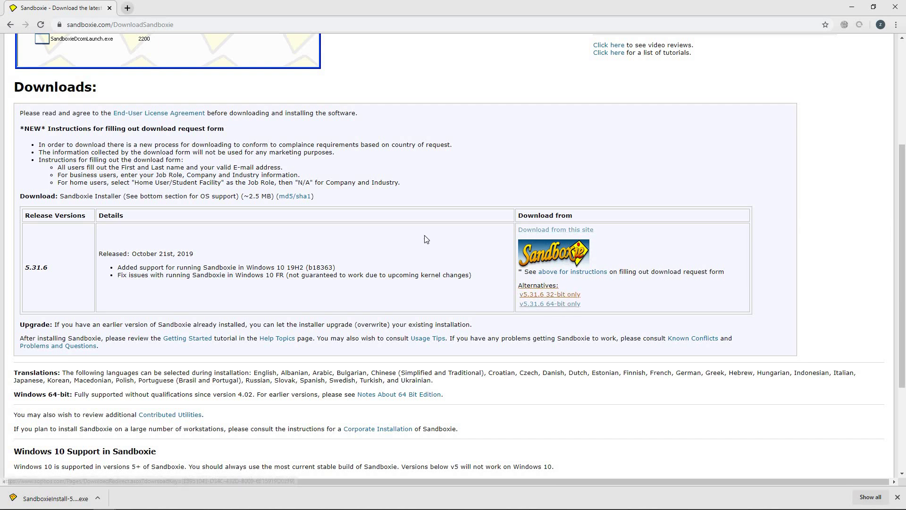
{"action": "left_click", "coordinate": [527, 230]}
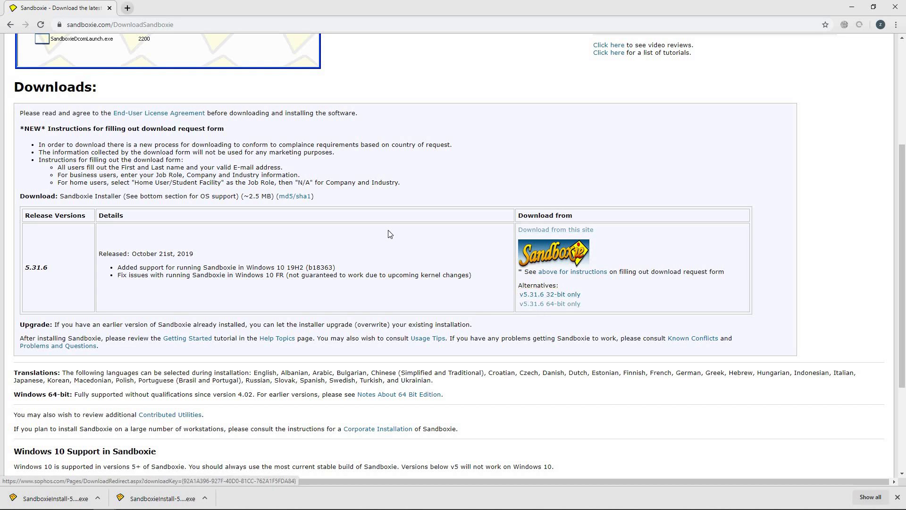
{"action": "scroll", "coordinate": [333, 196], "scroll_direction": "up", "scroll_amount": 1}
{"action": "scroll", "coordinate": [333, 196], "scroll_direction": "up", "scroll_amount": 5}
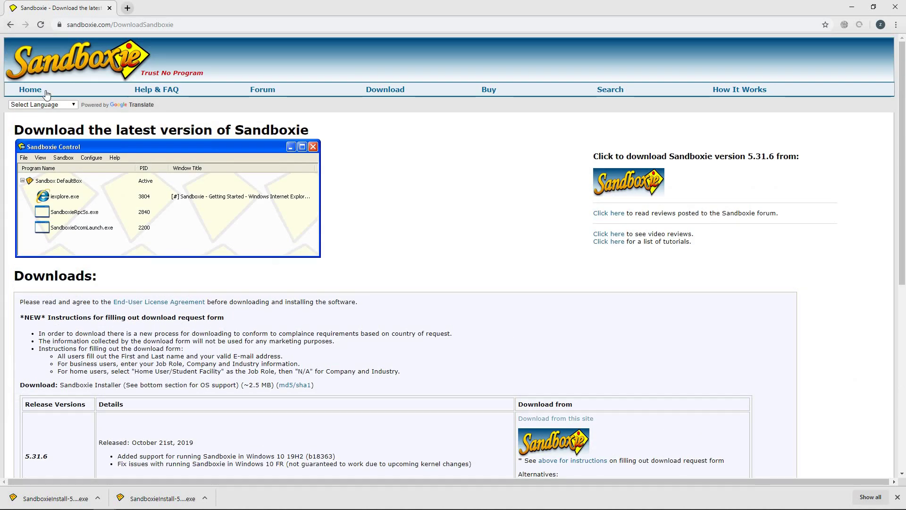
- Go to the Sandboxie home page, mark the free-tool announcement, then minimise the browser
{"action": "left_click", "coordinate": [10, 24]}
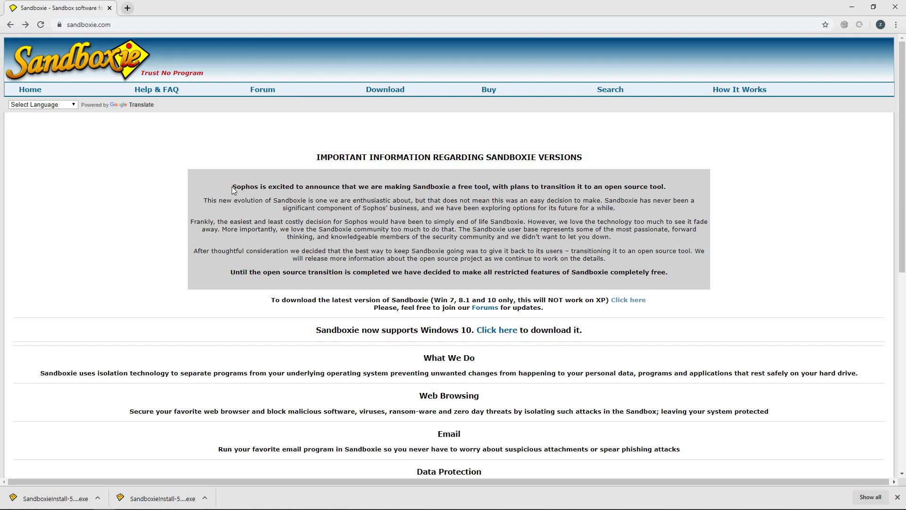
{"action": "left_click_drag", "start_coordinate": [232, 186], "coordinate": [526, 183]}
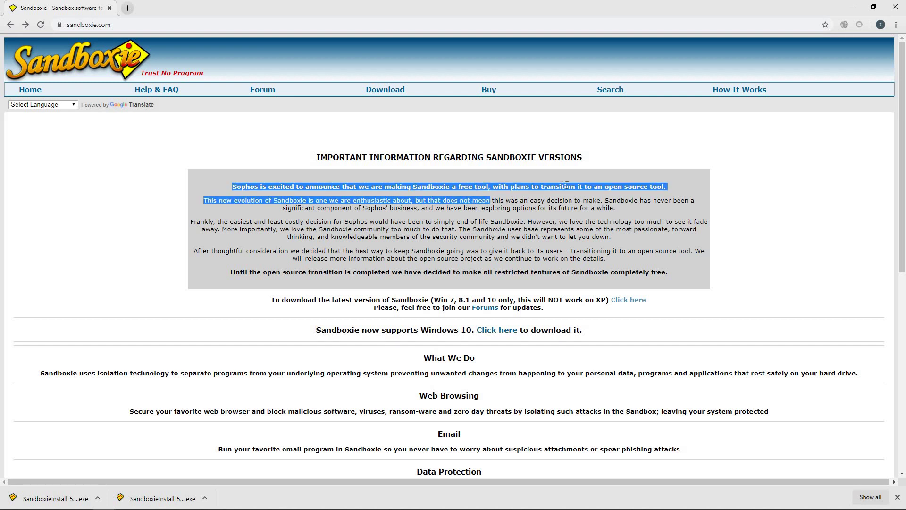
{"action": "left_click_drag", "start_coordinate": [567, 184], "coordinate": [660, 186]}
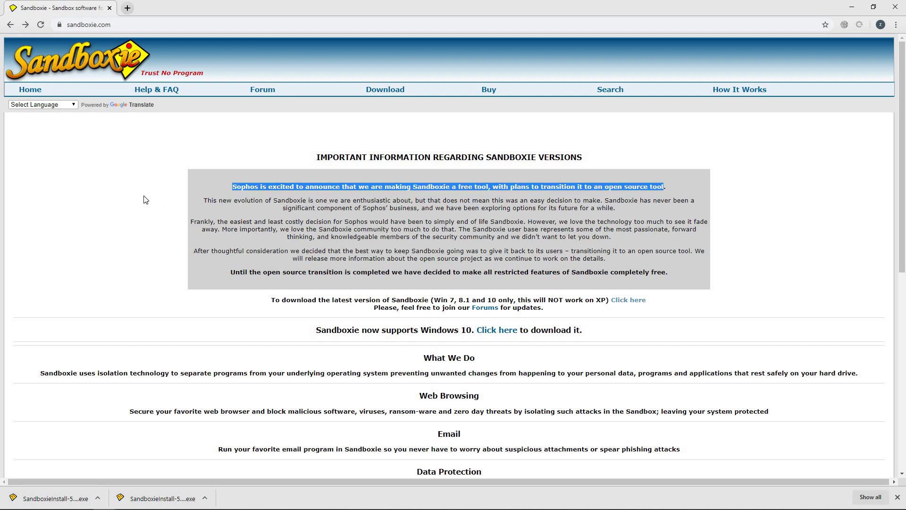
{"action": "left_click", "coordinate": [309, 198]}
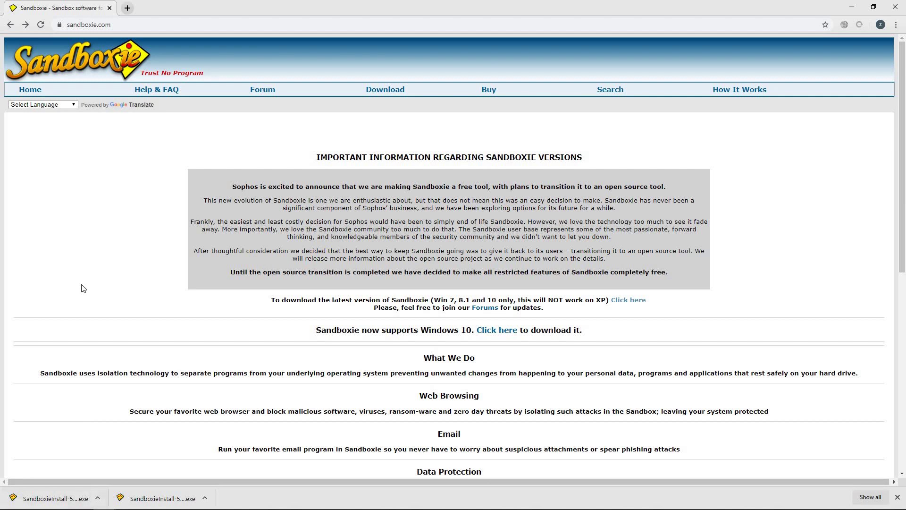
{"action": "left_click", "coordinate": [69, 500]}
{"action": "left_click", "coordinate": [857, 9]}
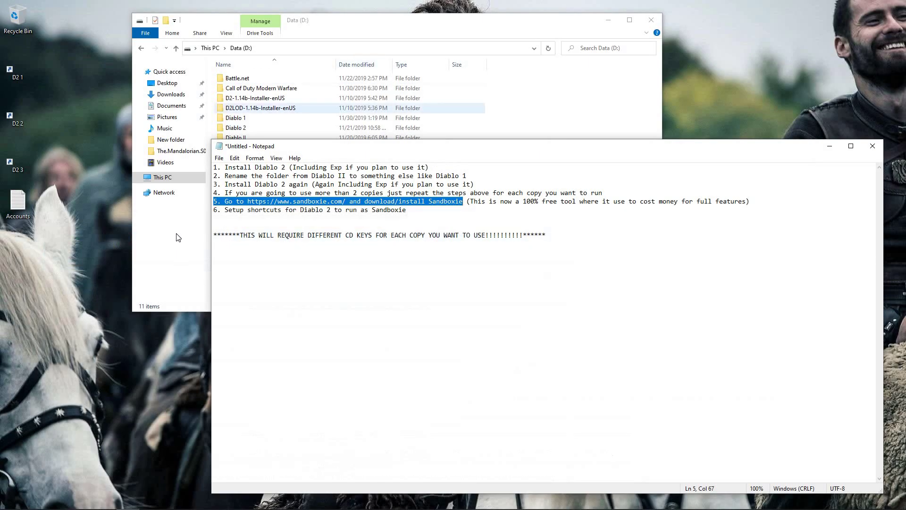
- Mark step 6 about Sandboxie shortcuts, then select the Diablo 1 folder on D:
{"action": "key", "text": "alt+Tab"}
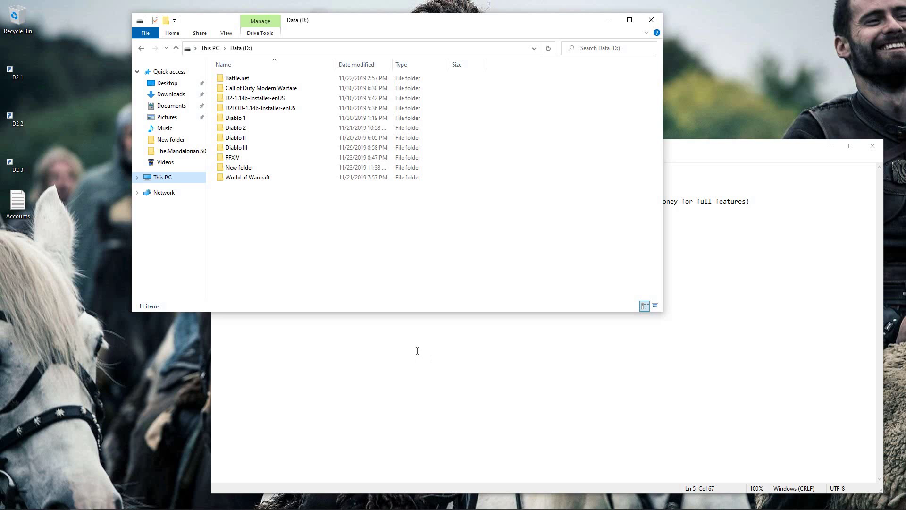
{"action": "left_click", "coordinate": [418, 350]}
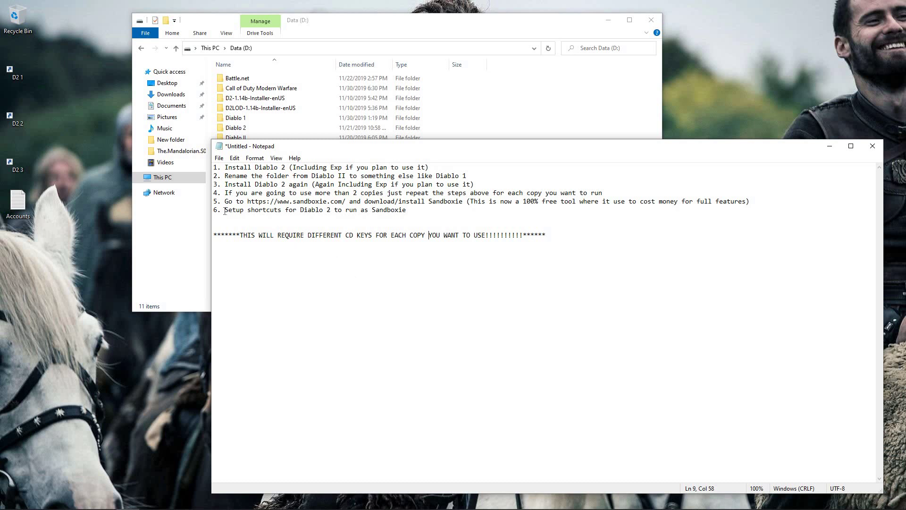
{"action": "mouse_move", "coordinate": [225, 210]}
{"action": "left_mouse_down"}
{"action": "mouse_move", "coordinate": [354, 210]}
{"action": "mouse_move", "coordinate": [213, 218]}
{"action": "left_mouse_up"}
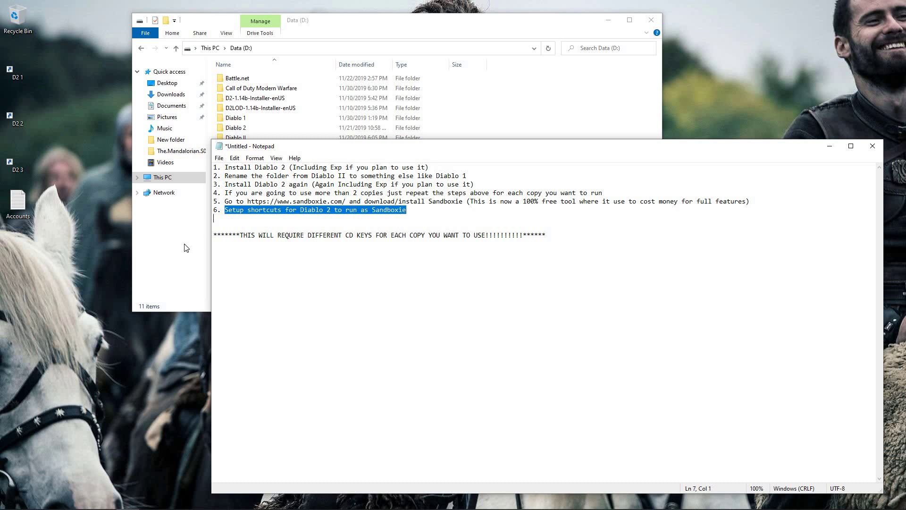
{"action": "key", "text": "alt+Tab"}
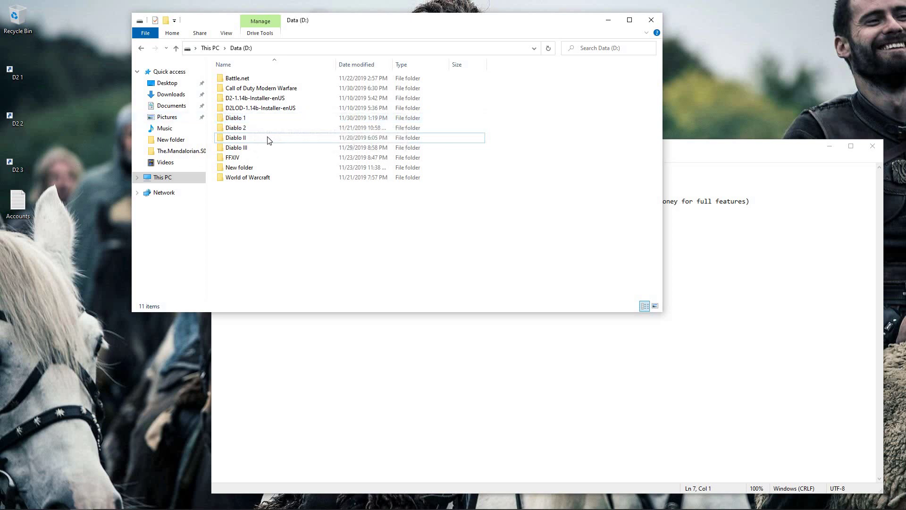
{"action": "left_click", "coordinate": [255, 121]}
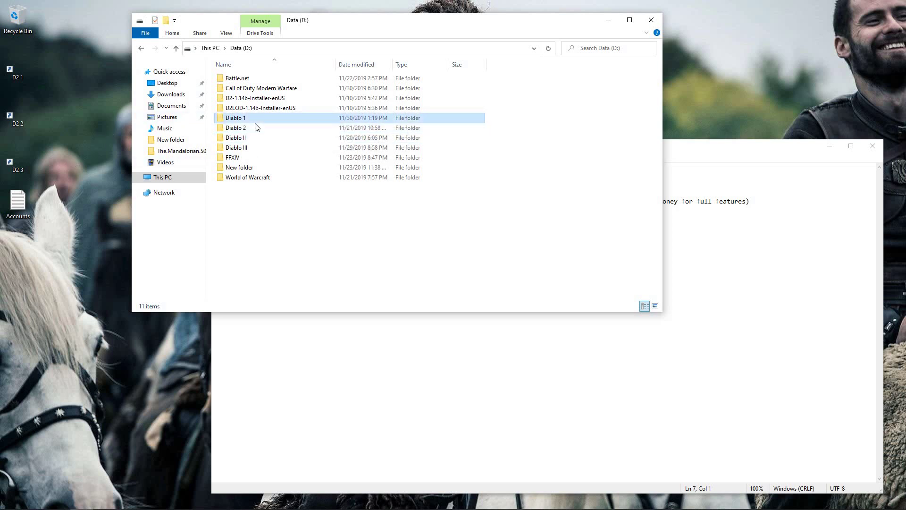
- Open the Diablo 1 folder and permanently delete the three D2 desktop shortcuts
{"action": "double_click", "coordinate": [255, 123]}
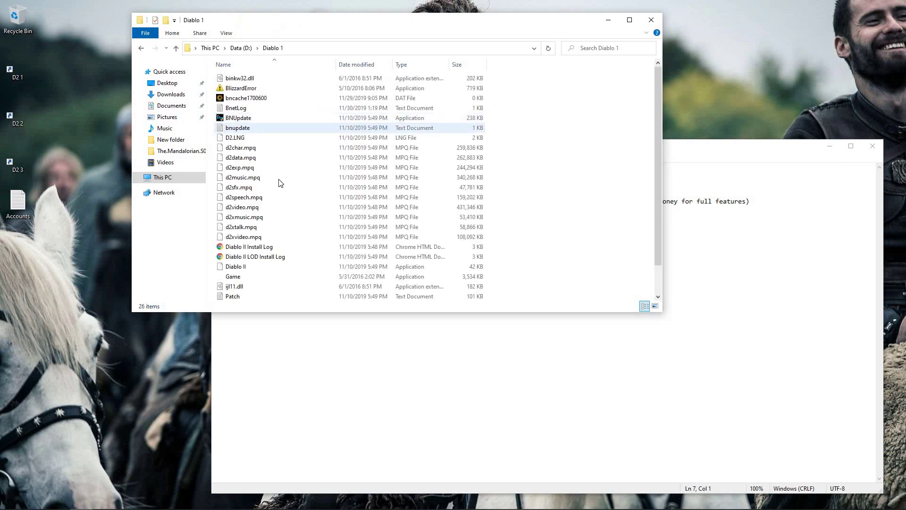
{"action": "left_click", "coordinate": [19, 70]}
{"action": "left_click", "coordinate": [17, 165], "text": "shift"}
{"action": "key", "text": "shift+Delete"}
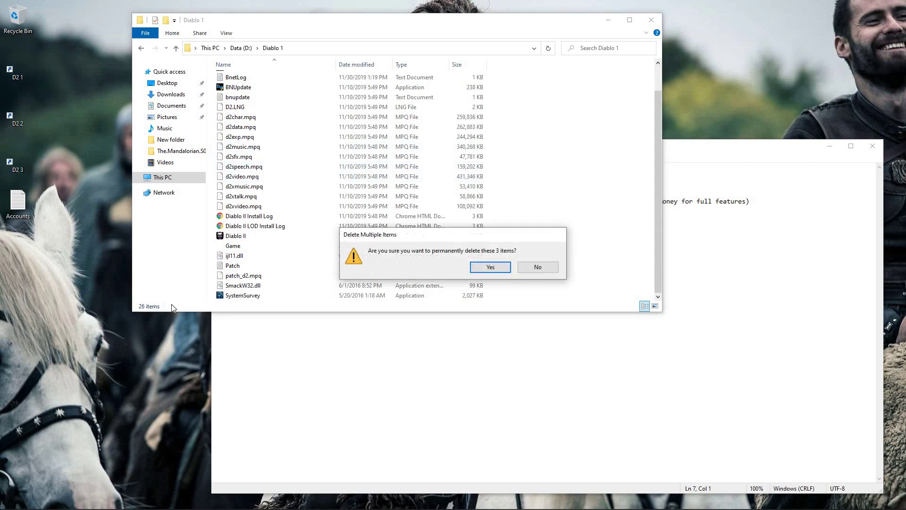
{"action": "key", "text": "Return"}
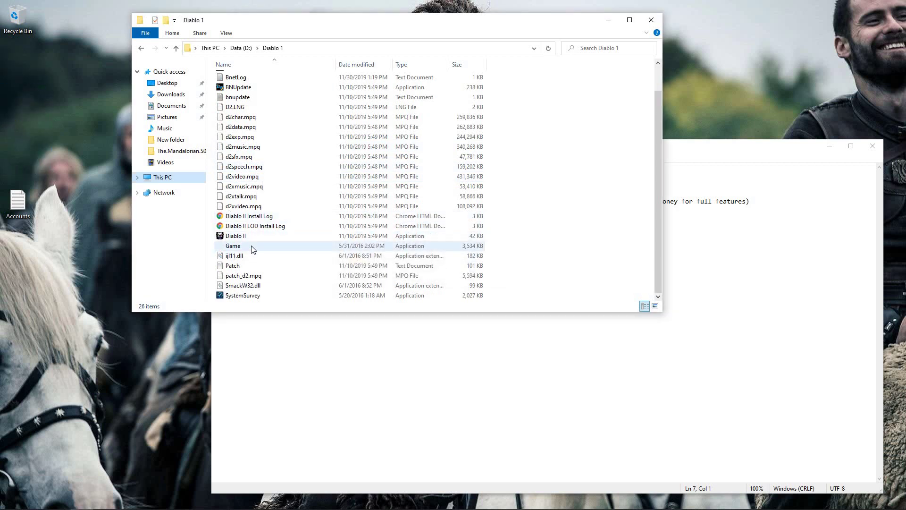
- Send a shortcut to Diablo 1's Game application to the desktop
{"action": "left_click", "coordinate": [272, 245]}
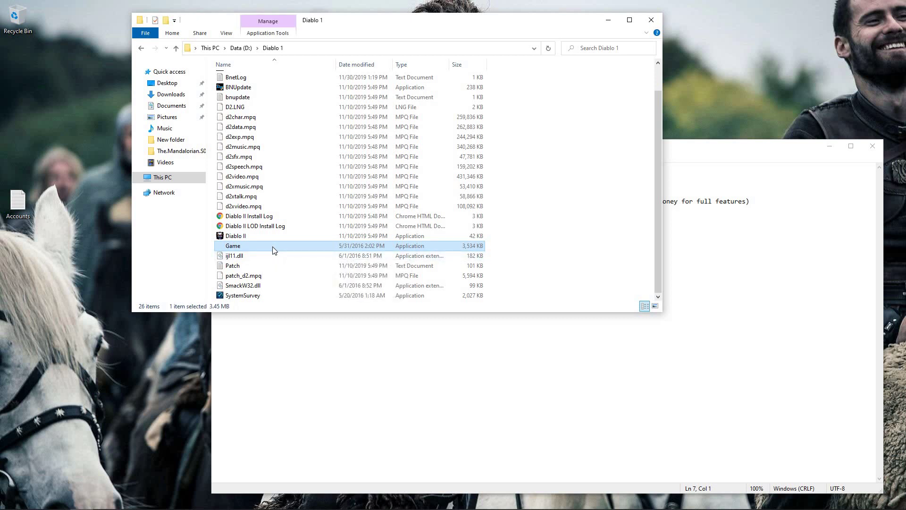
{"action": "right_click", "coordinate": [273, 249]}
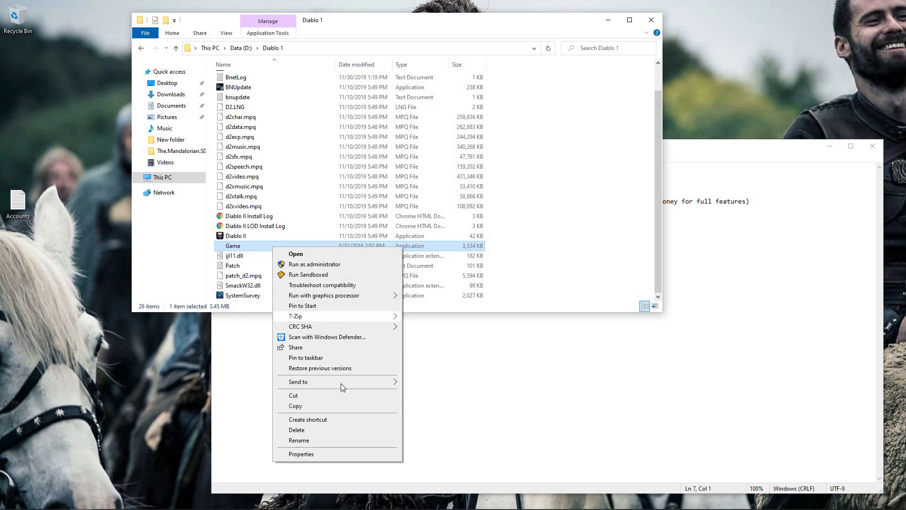
{"action": "mouse_move", "coordinate": [341, 382]}
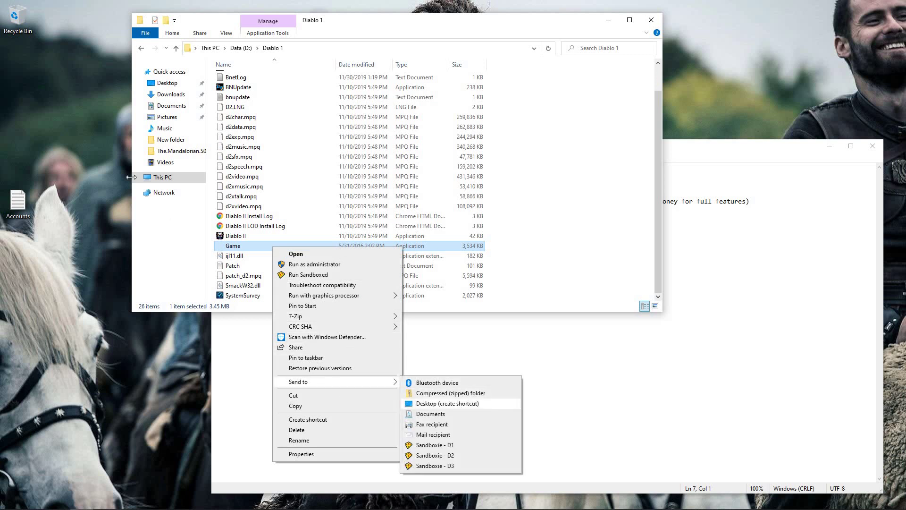
{"action": "left_click", "coordinate": [448, 403]}
{"action": "left_click", "coordinate": [38, 119]}
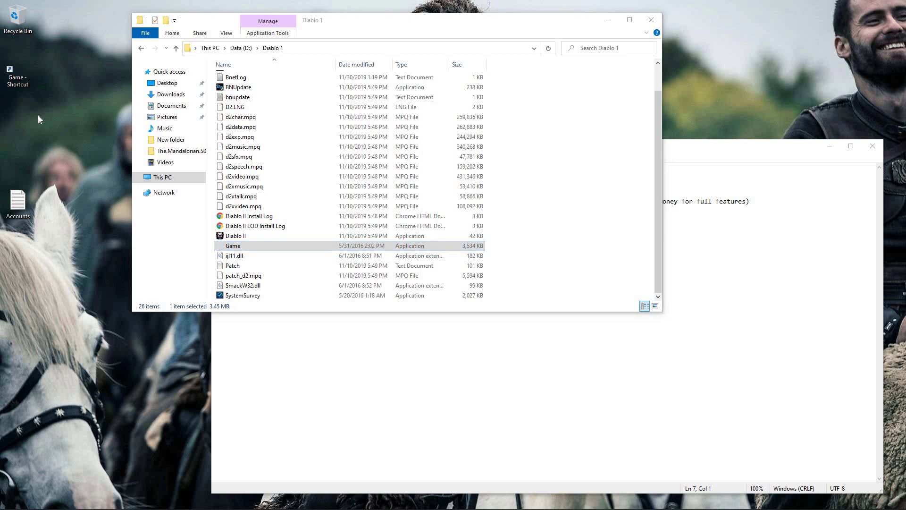
- Rename the new Game desktop shortcut to 'Diablo 1'
{"action": "right_click", "coordinate": [23, 78]}
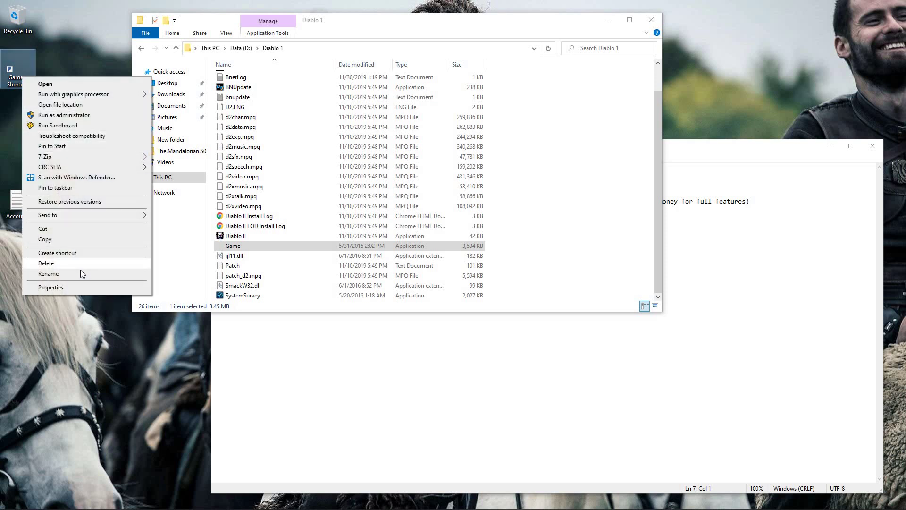
{"action": "left_click", "coordinate": [94, 269]}
{"action": "type", "text": "Diablo 1"}
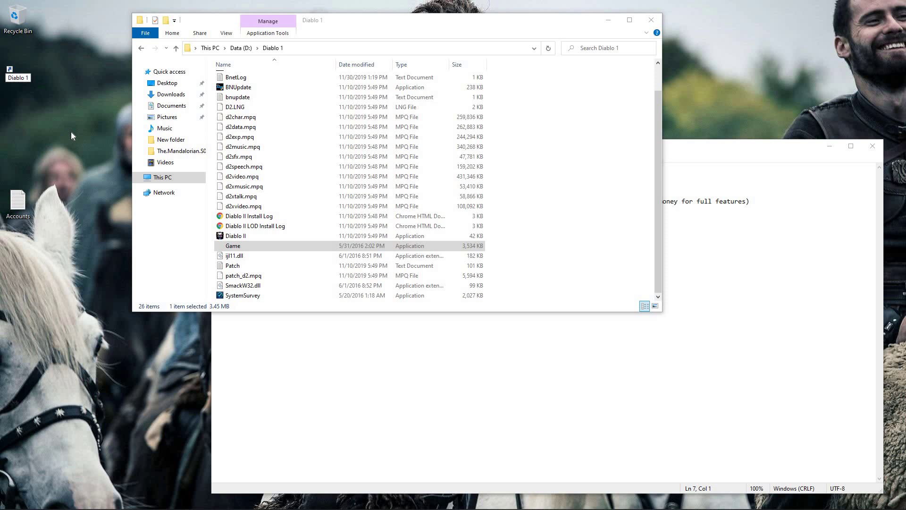
{"action": "key", "text": "Return"}
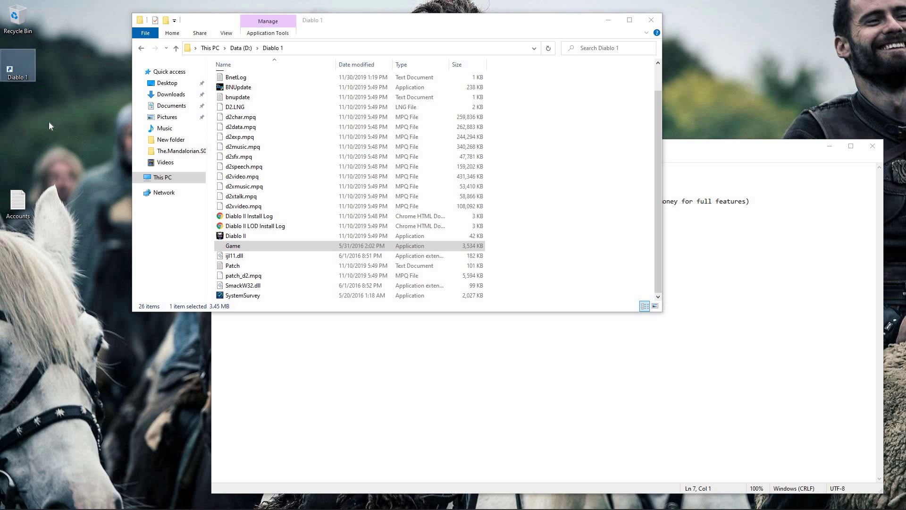
{"action": "right_click", "coordinate": [19, 72]}
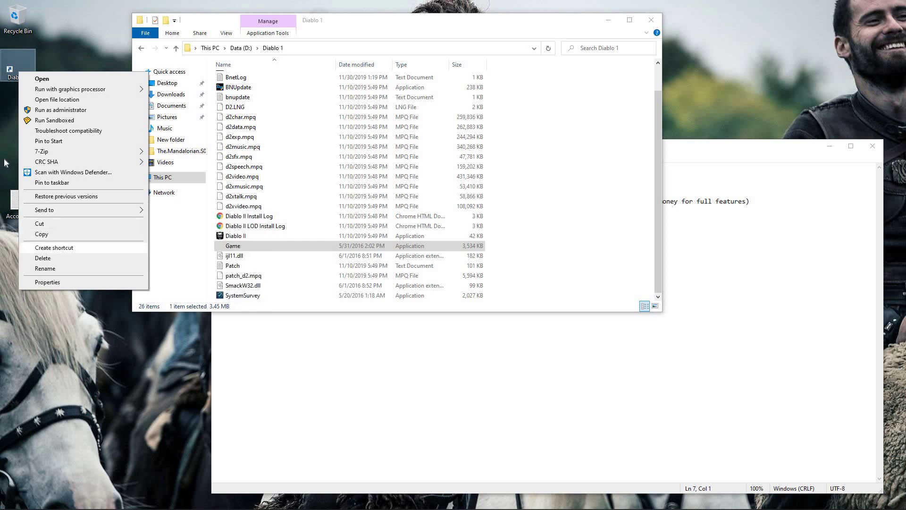
{"action": "left_click", "coordinate": [9, 70]}
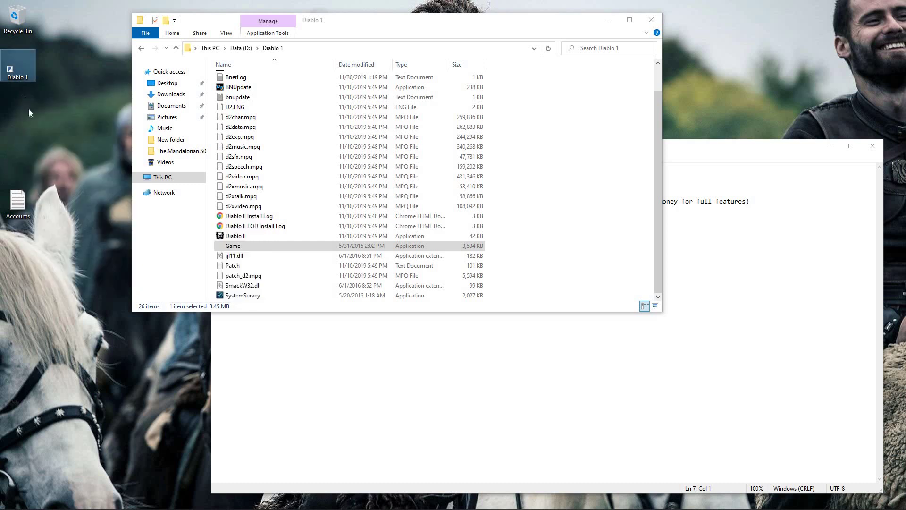
- Append -w to the Diablo 1 shortcut target, making it "D:\Diablo 1\Game.exe" -w
{"action": "right_click", "coordinate": [11, 68]}
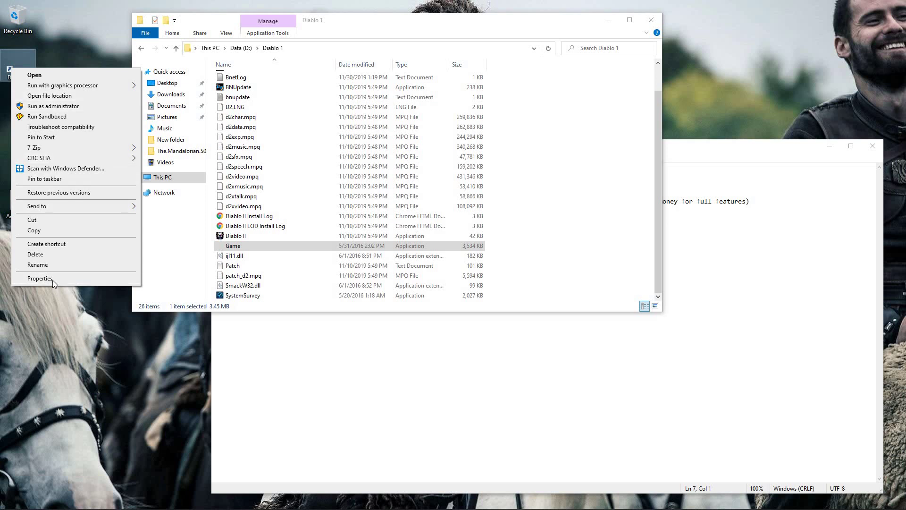
{"action": "left_click", "coordinate": [118, 279]}
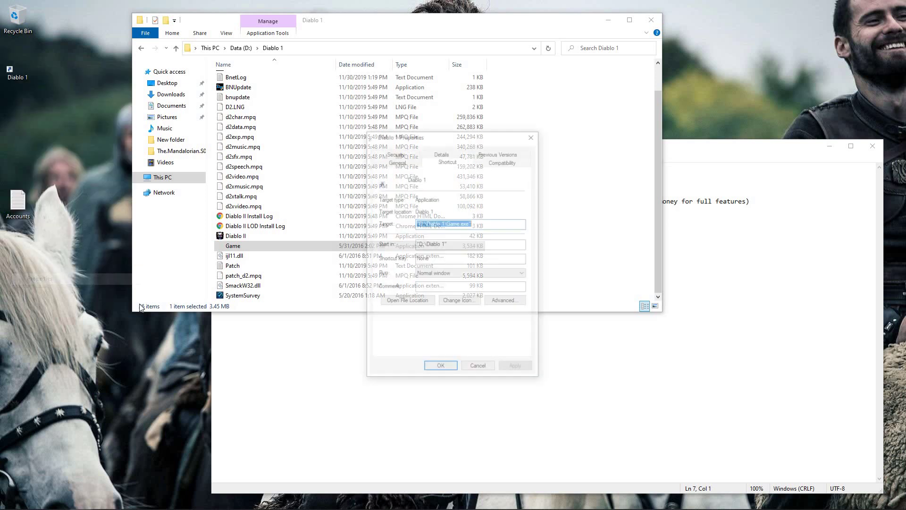
{"action": "left_click", "coordinate": [497, 225]}
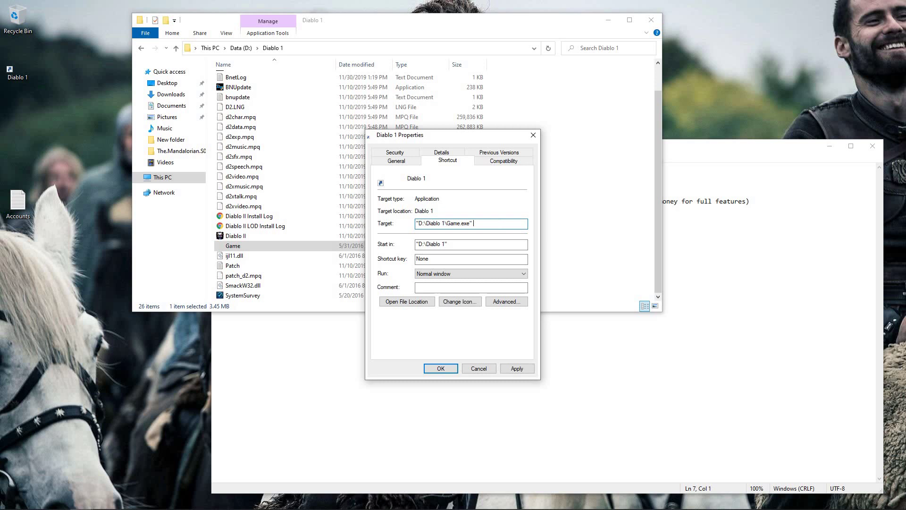
{"action": "type", "text": "-w"}
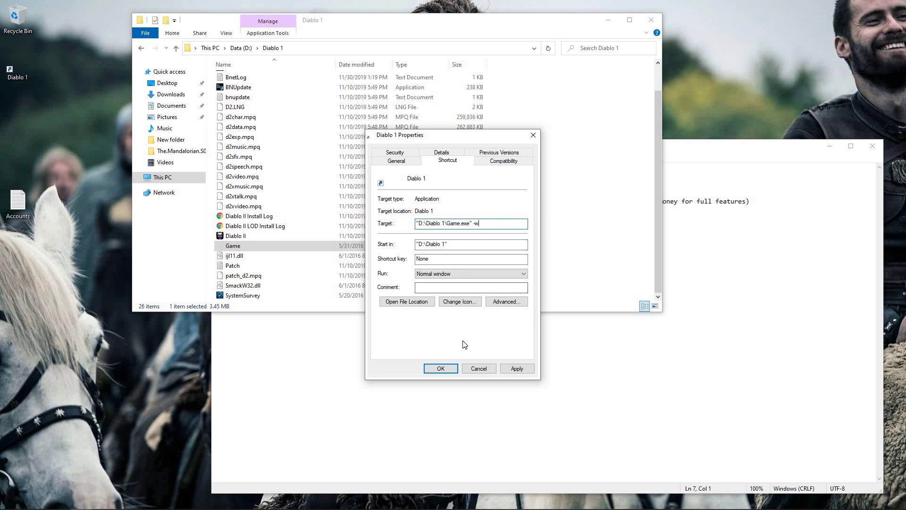
{"action": "left_click", "coordinate": [441, 369]}
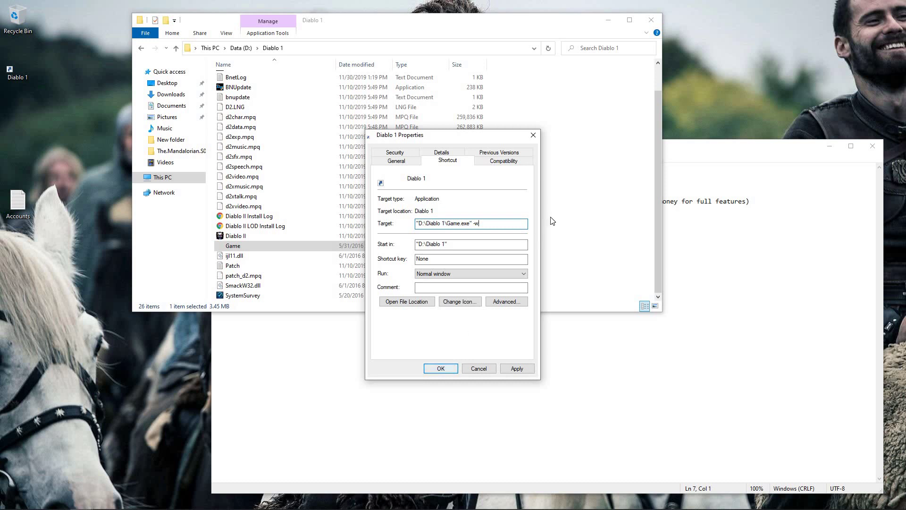
{"action": "left_click", "coordinate": [556, 211]}
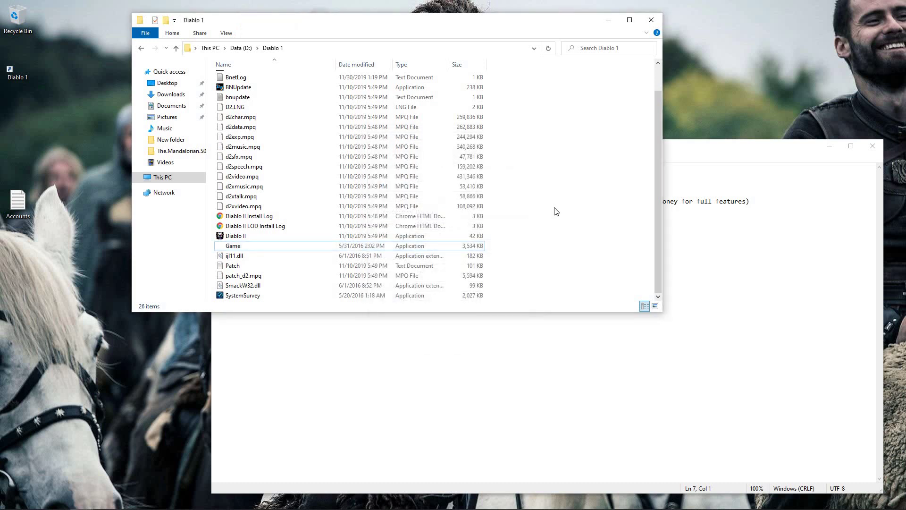
- Send a desktop shortcut for the Game application in the Diablo 2 folder
{"action": "left_click", "coordinate": [236, 48]}
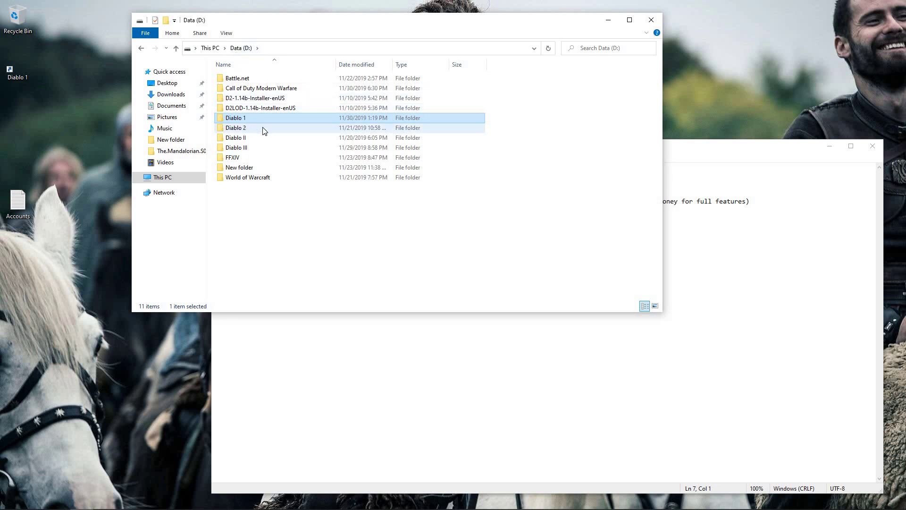
{"action": "double_click", "coordinate": [264, 129]}
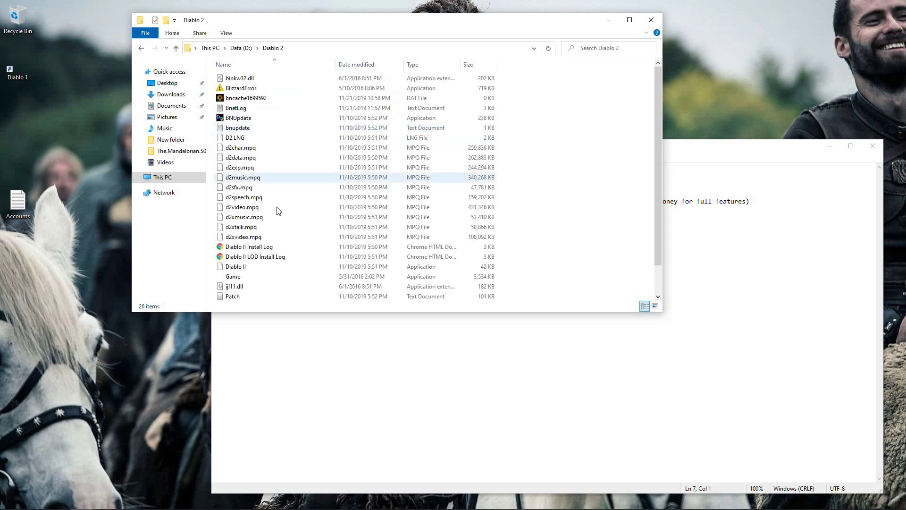
{"action": "scroll", "coordinate": [271, 250], "scroll_direction": "down", "scroll_amount": 1}
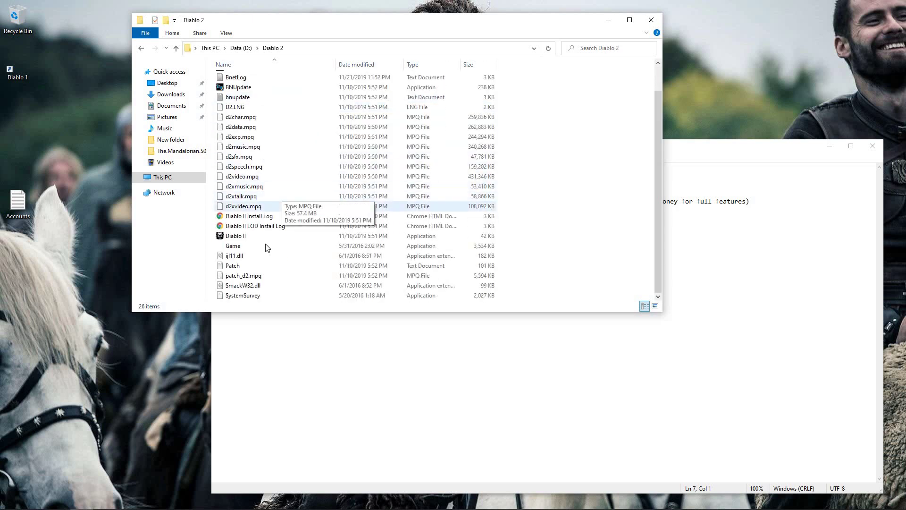
{"action": "right_click", "coordinate": [266, 246]}
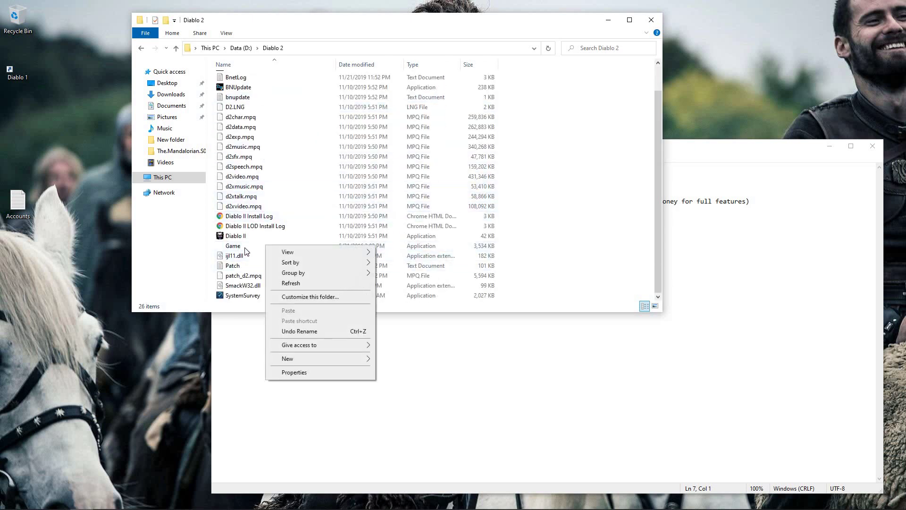
{"action": "left_click", "coordinate": [245, 249]}
{"action": "right_click", "coordinate": [245, 249]}
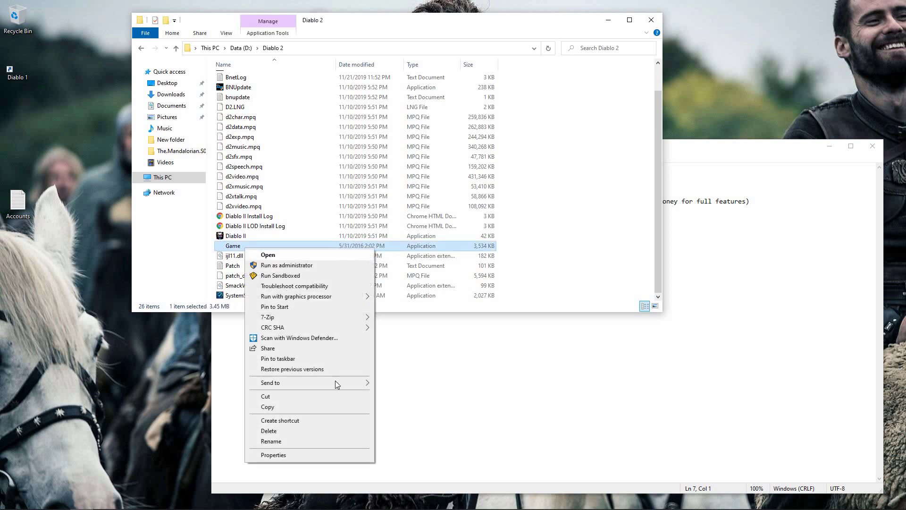
{"action": "mouse_move", "coordinate": [336, 380]}
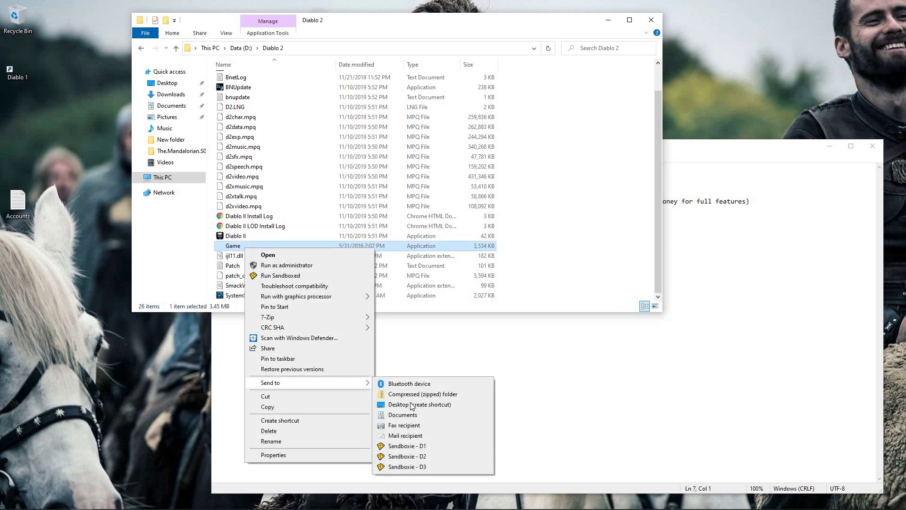
{"action": "key", "text": "Return"}
- Rename the new Game desktop shortcut to 'Diablo 2'
{"action": "left_click", "coordinate": [23, 128]}
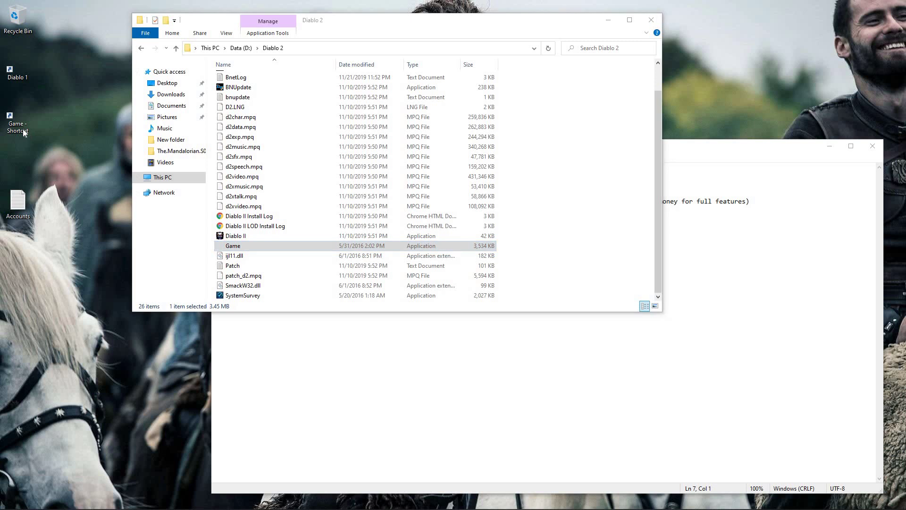
{"action": "key", "text": "shift+F10"}
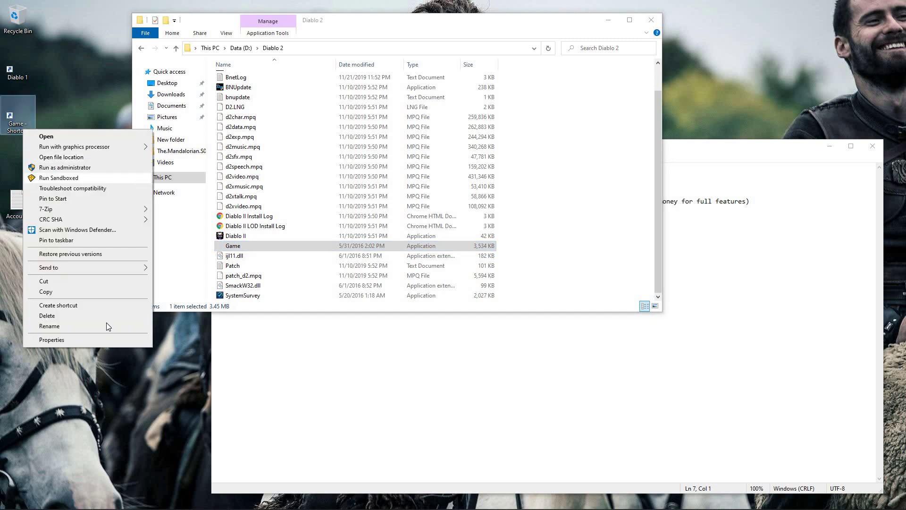
{"action": "left_click", "coordinate": [134, 299]}
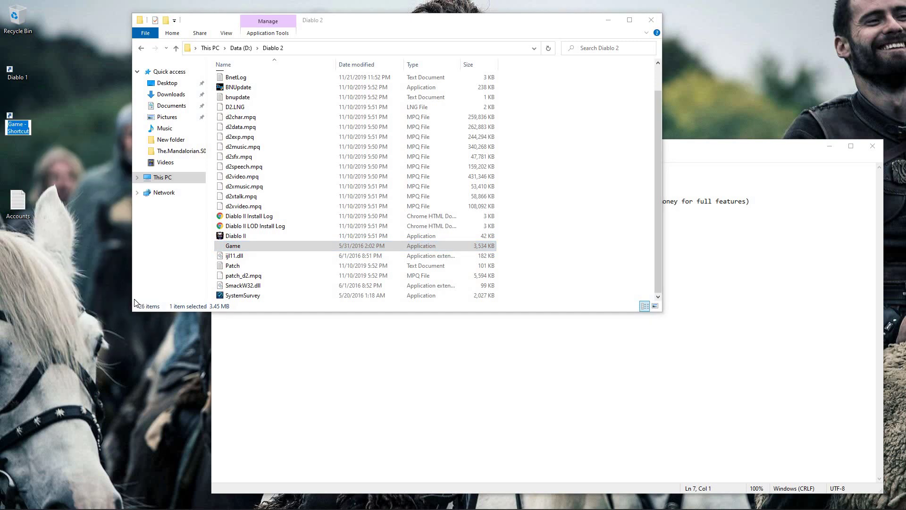
{"action": "type", "text": "Diablo 2"}
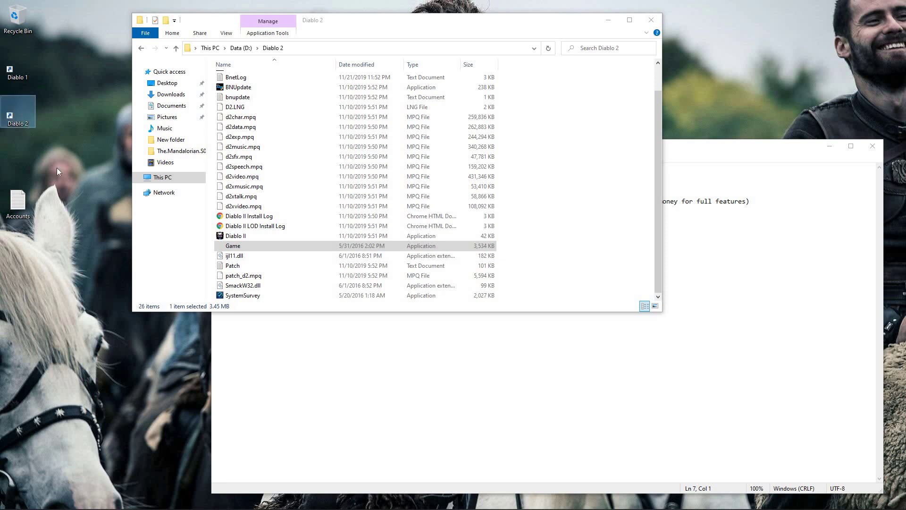
- Append -w to the Diablo 2 shortcut's Target so it launches windowed
{"action": "right_click", "coordinate": [23, 114]}
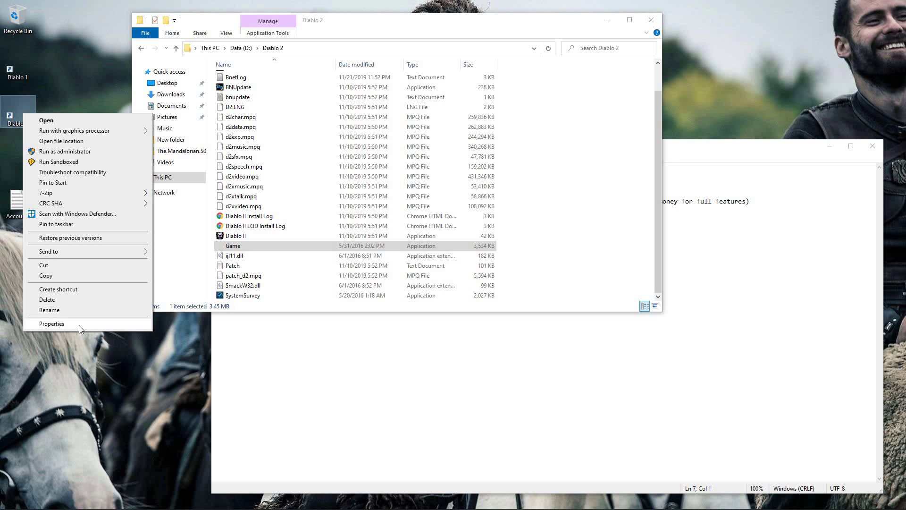
{"action": "left_click", "coordinate": [51, 324]}
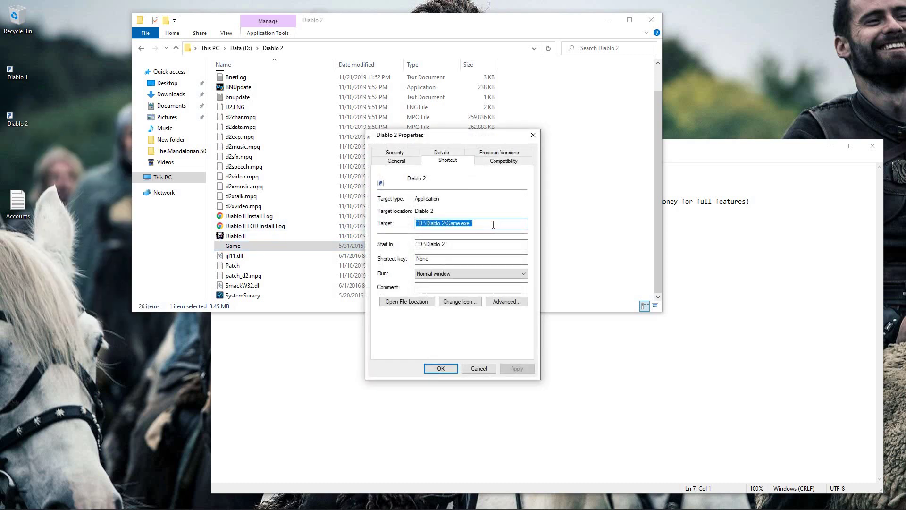
{"action": "left_click", "coordinate": [493, 225]}
{"action": "type", "text": "-w"}
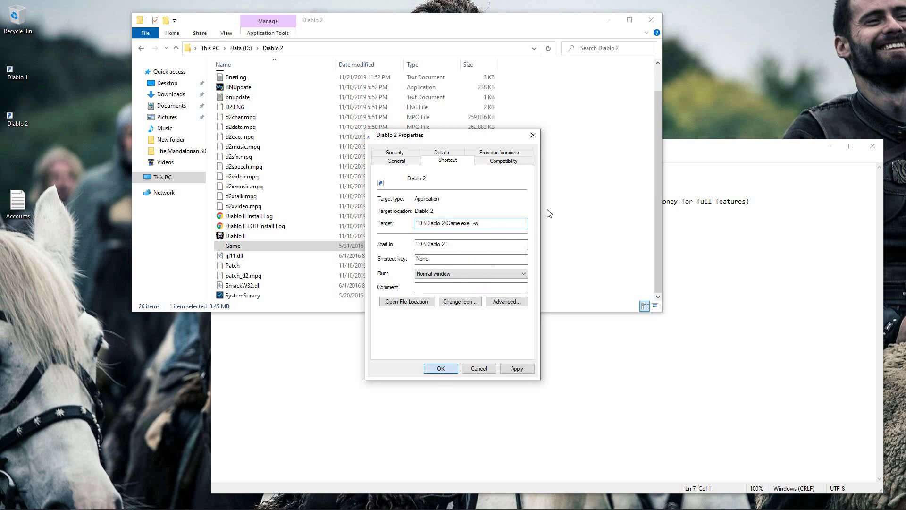
{"action": "left_click", "coordinate": [440, 368]}
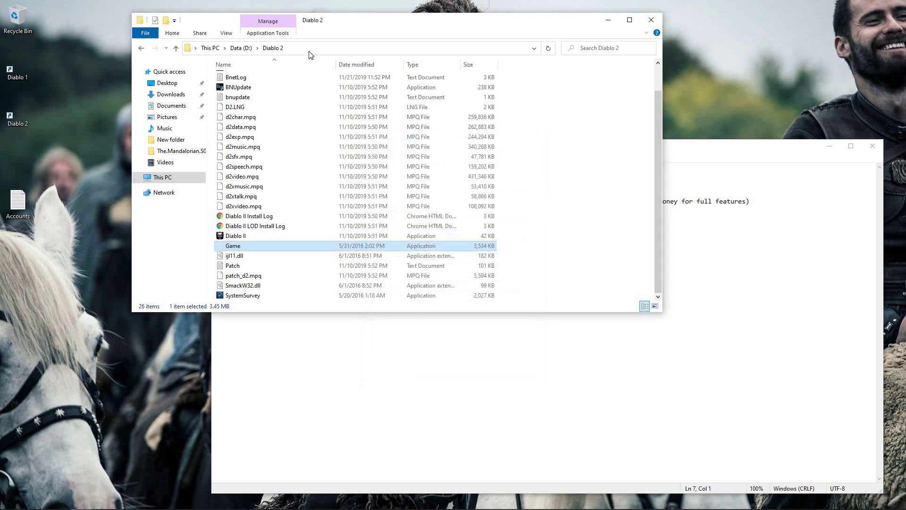
- Send a desktop shortcut of Game.exe from D:\Diablo II to the desktop
{"action": "left_click", "coordinate": [244, 50]}
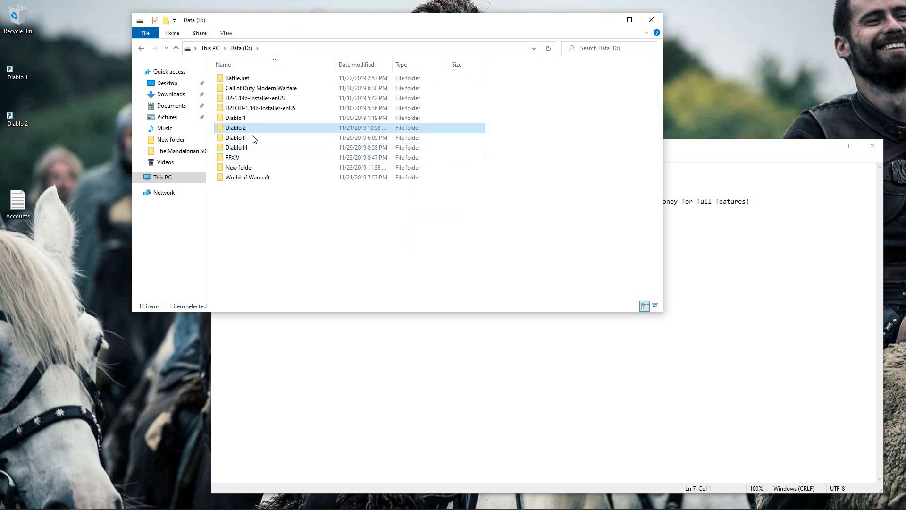
{"action": "double_click", "coordinate": [253, 138]}
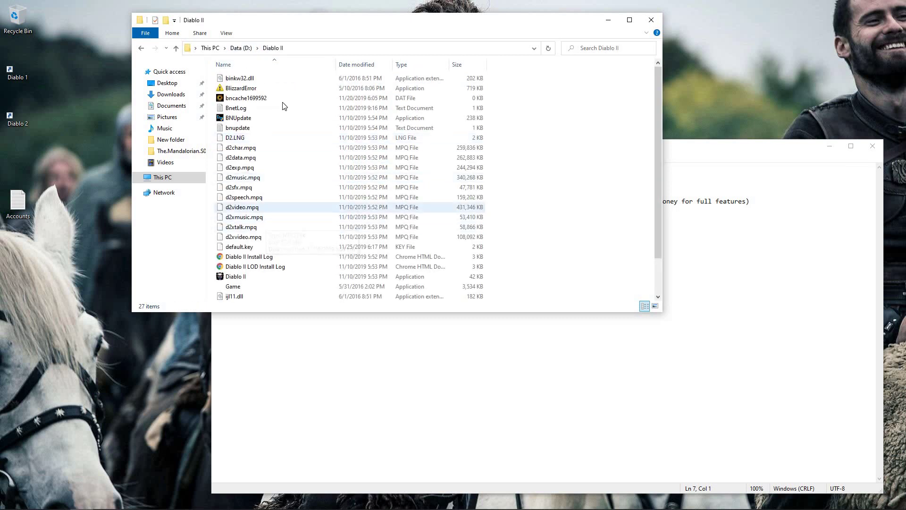
{"action": "scroll", "coordinate": [264, 212], "scroll_direction": "down", "scroll_amount": 2}
{"action": "left_click", "coordinate": [257, 246]}
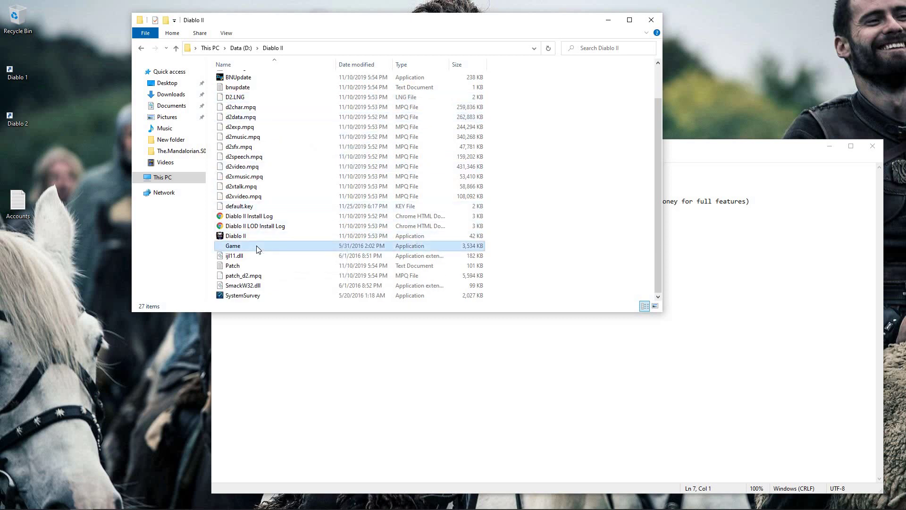
{"action": "right_click", "coordinate": [258, 246]}
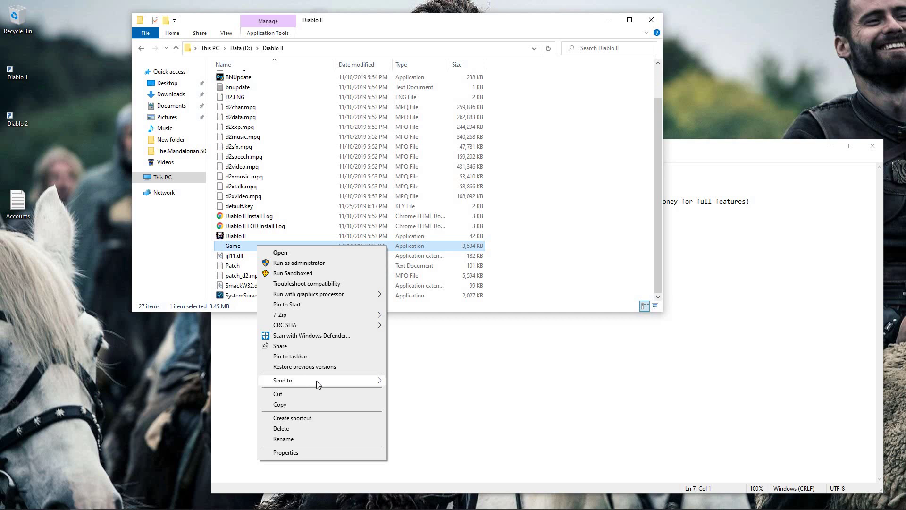
{"action": "mouse_move", "coordinate": [316, 381]}
{"action": "left_click", "coordinate": [446, 403]}
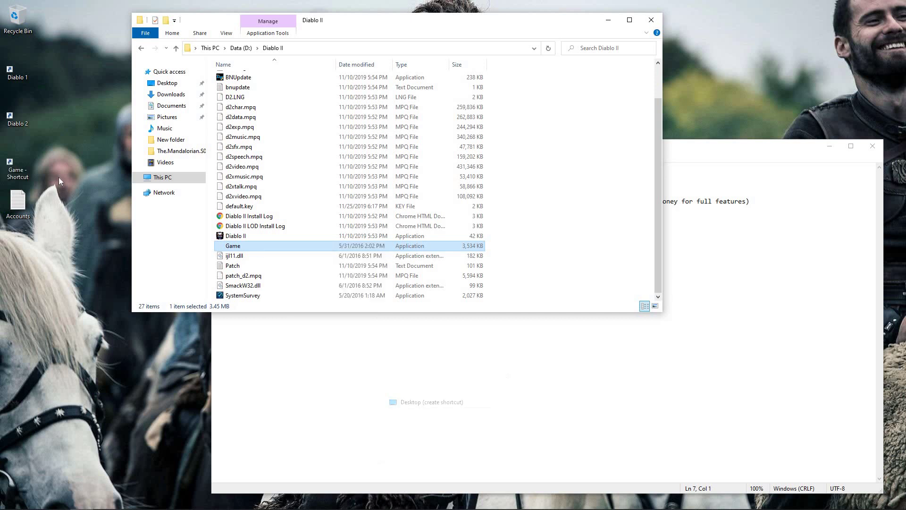
- Rename the new Game shortcut to 'Diablo 3'
{"action": "right_click", "coordinate": [21, 170]}
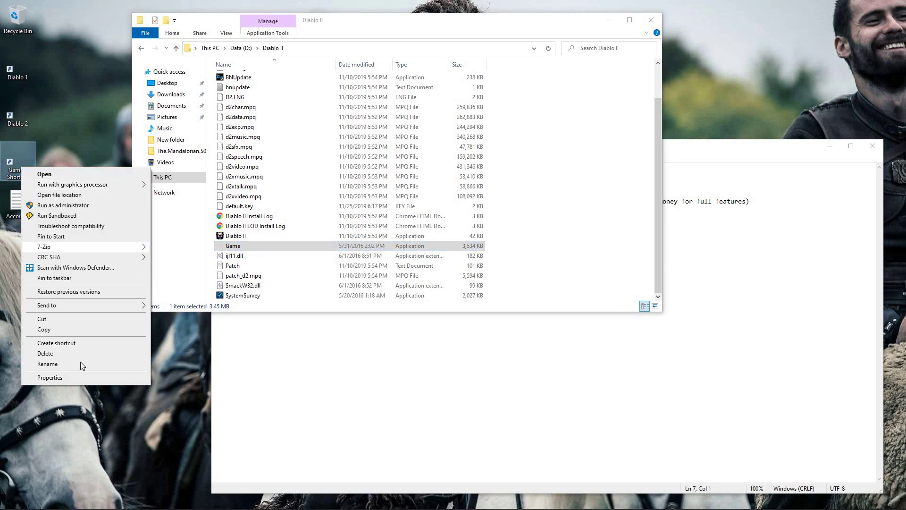
{"action": "key", "text": "Return"}
{"action": "type", "text": "D"}
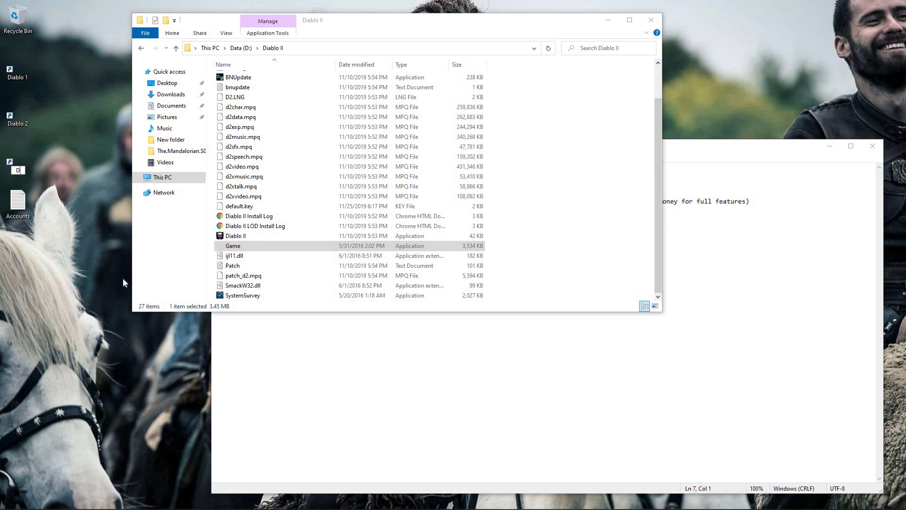
{"action": "type", "text": "iablo 3"}
{"action": "key", "text": "Return"}
- Set the Diablo 3 shortcut's Target to end with -w and save
{"action": "key", "text": "shift+F10"}
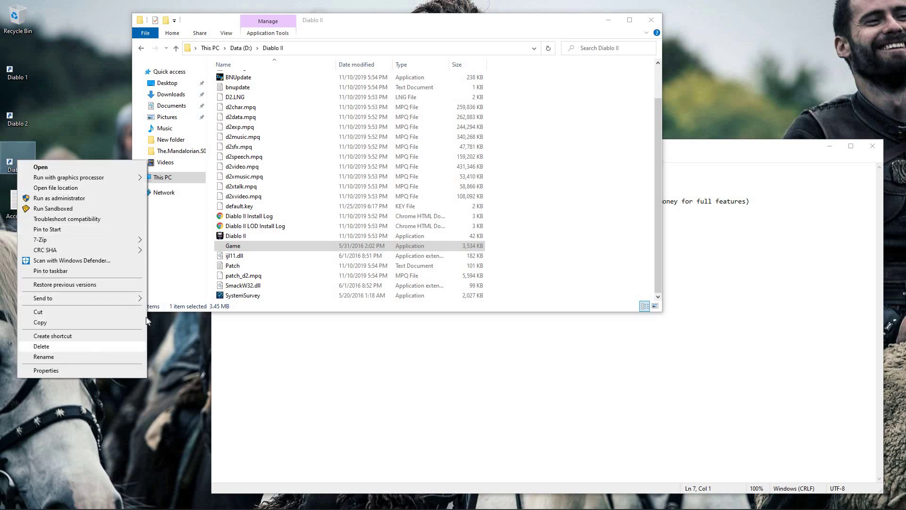
{"action": "left_click", "coordinate": [79, 370]}
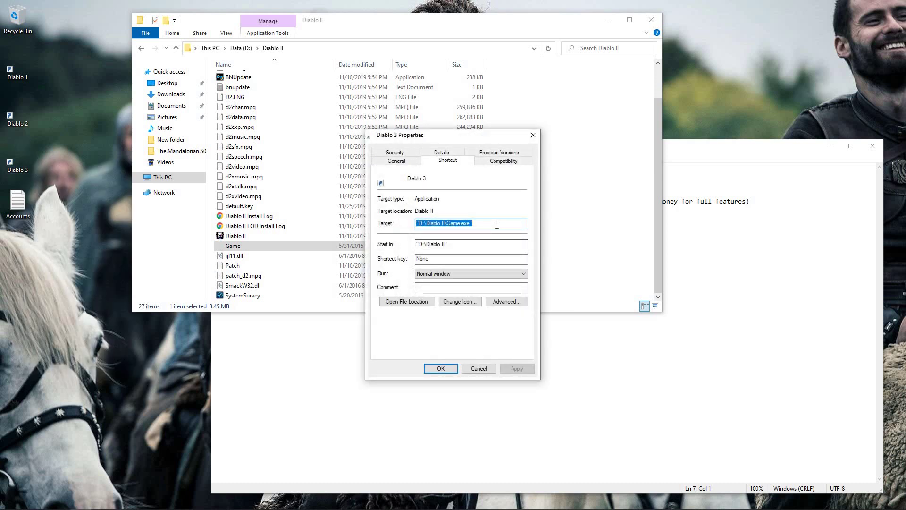
{"action": "left_click", "coordinate": [497, 224]}
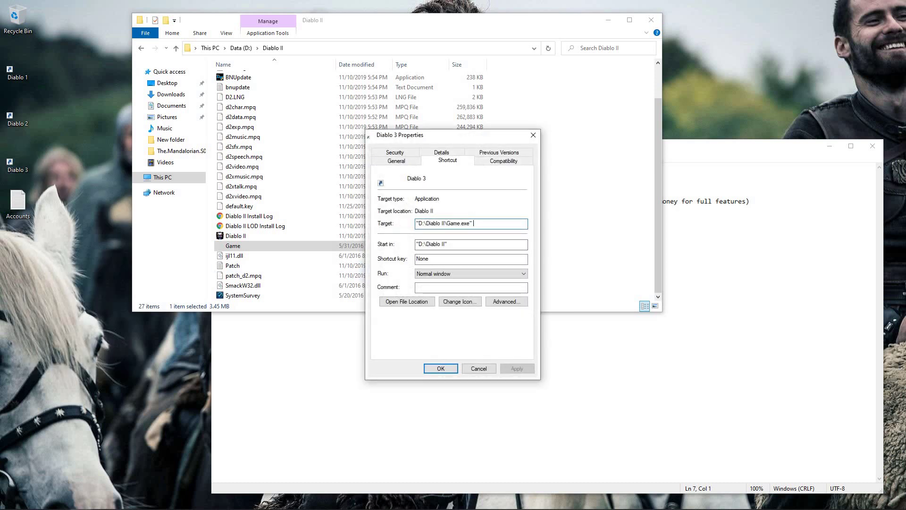
{"action": "left_click", "coordinate": [440, 368]}
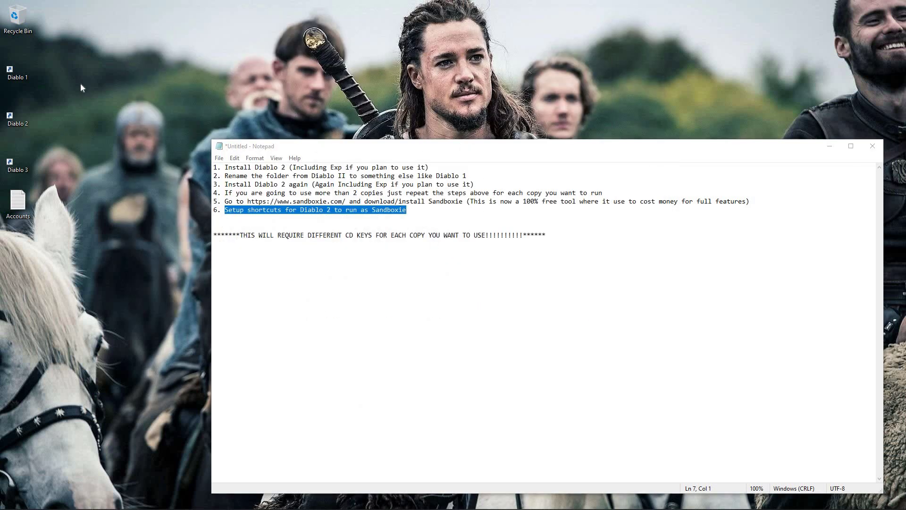
- Run the Diablo 1 shortcut sandboxed and expand the sandbox list in the Run Sandboxed dialog
{"action": "right_click", "coordinate": [21, 67]}
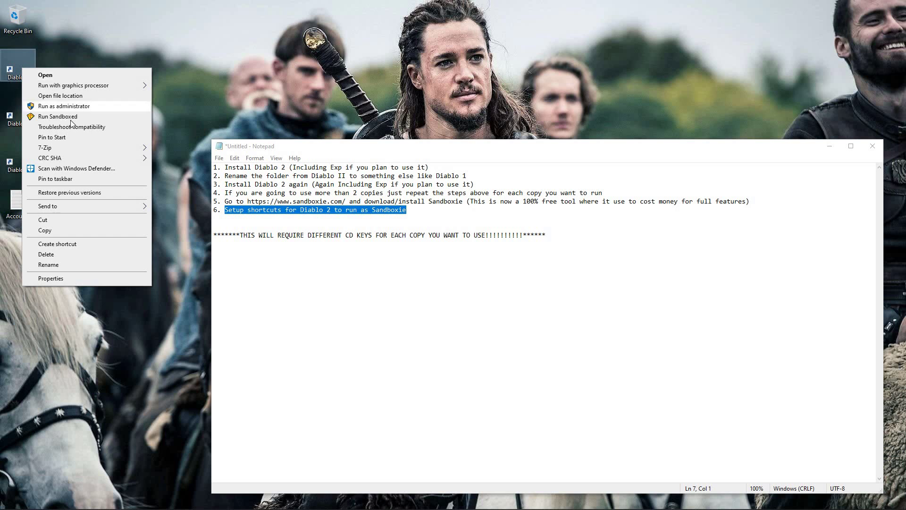
{"action": "key", "text": "Return"}
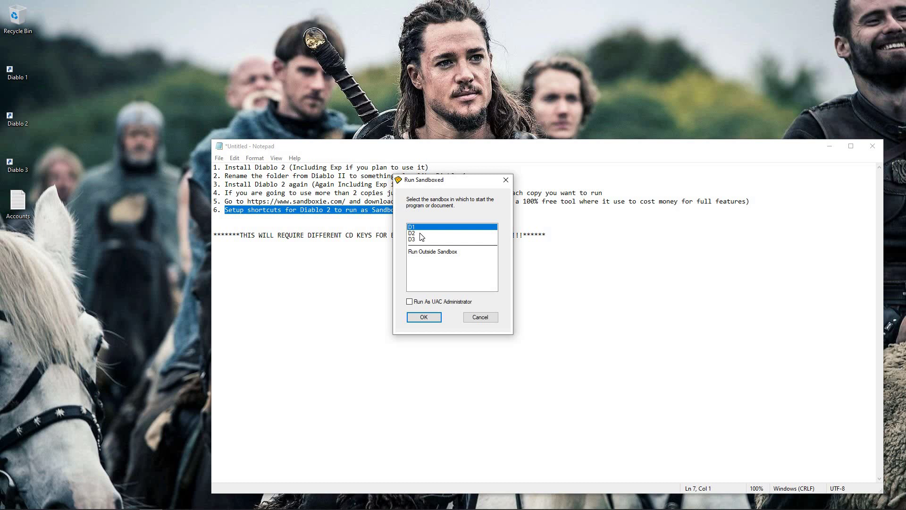
{"action": "left_click", "coordinate": [419, 233]}
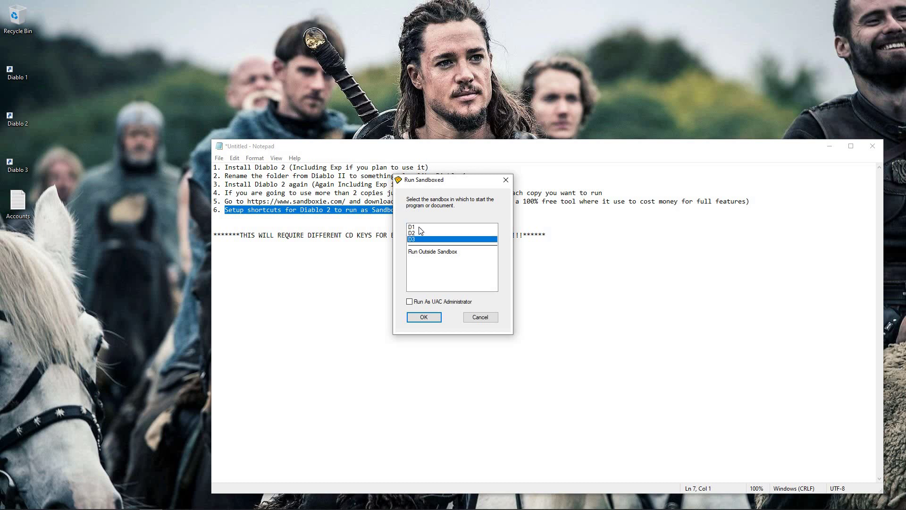
{"action": "left_click", "coordinate": [418, 227]}
{"action": "left_click", "coordinate": [419, 239]}
{"action": "left_click", "coordinate": [420, 234]}
- Cycle through sandboxes D1, D2 and D3, ending back on D1
{"action": "key", "text": "Up"}
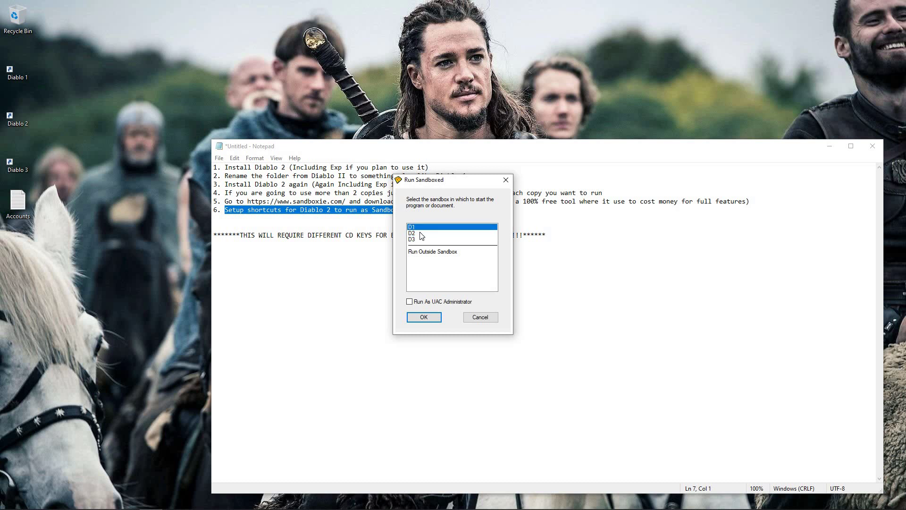
{"action": "left_click", "coordinate": [419, 233]}
{"action": "key", "text": "Down"}
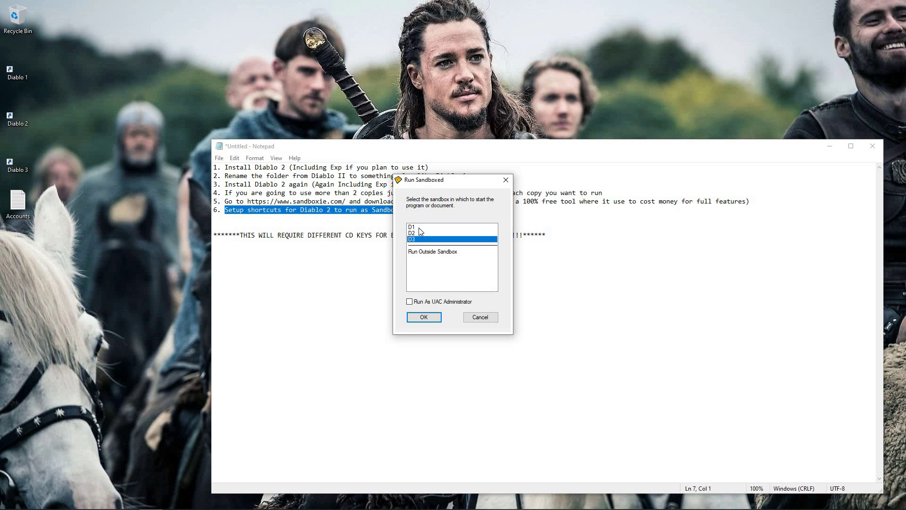
{"action": "left_click", "coordinate": [418, 233]}
{"action": "key", "text": "Up"}
{"action": "key", "text": "Down"}
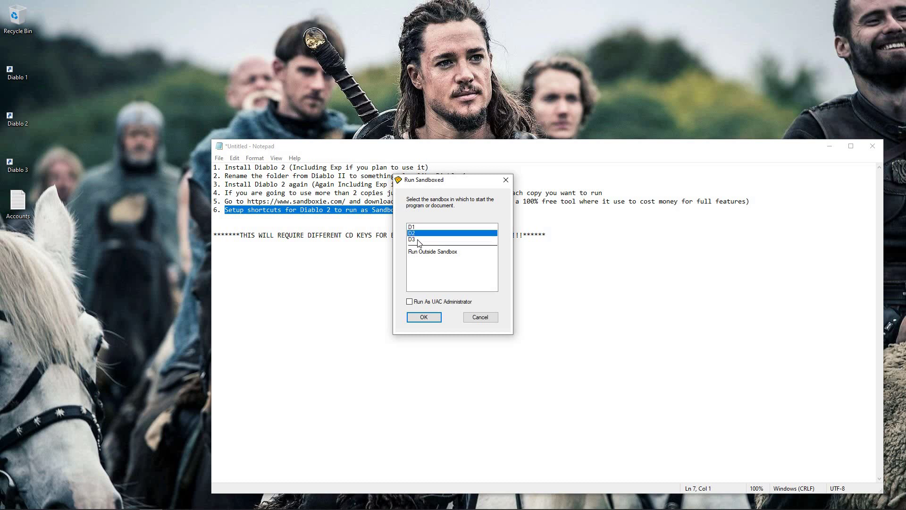
{"action": "left_click", "coordinate": [418, 240]}
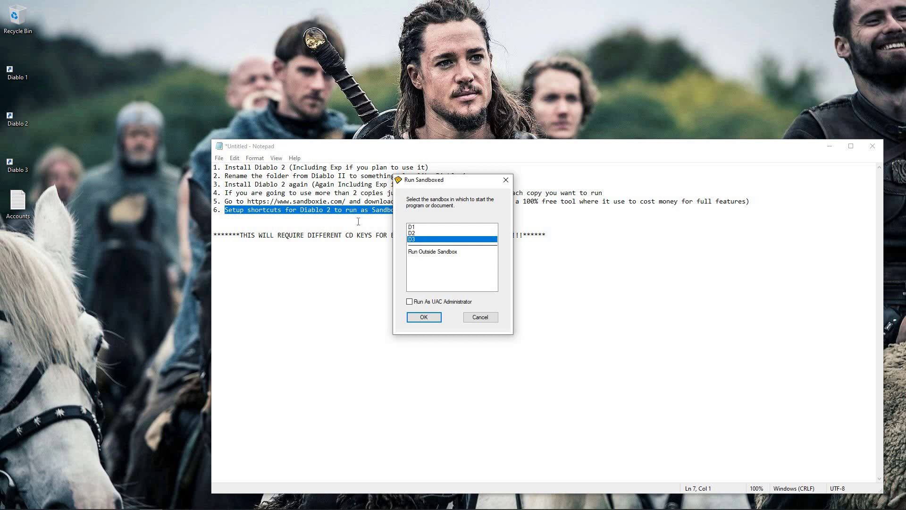
{"action": "key", "text": "Up"}
{"action": "key", "text": "Up"}
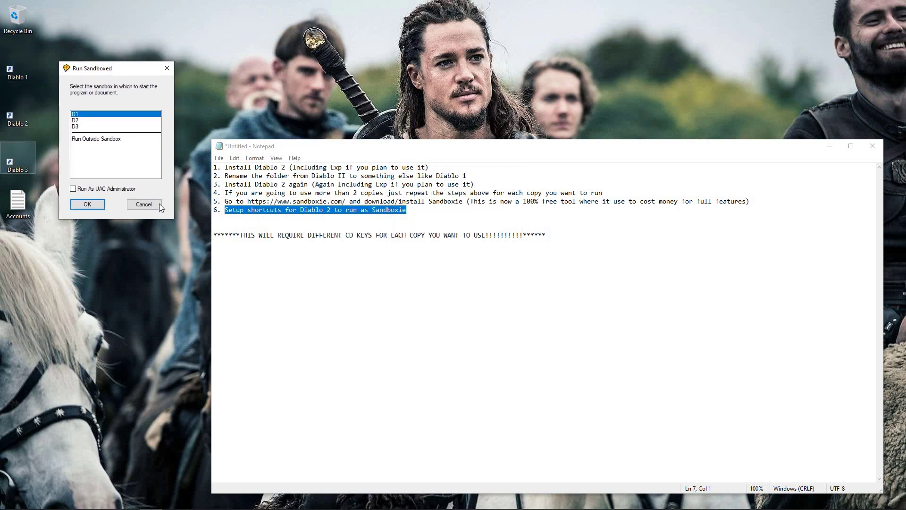
{"action": "left_click", "coordinate": [2, 505]}
{"action": "type", "text": "sand"}
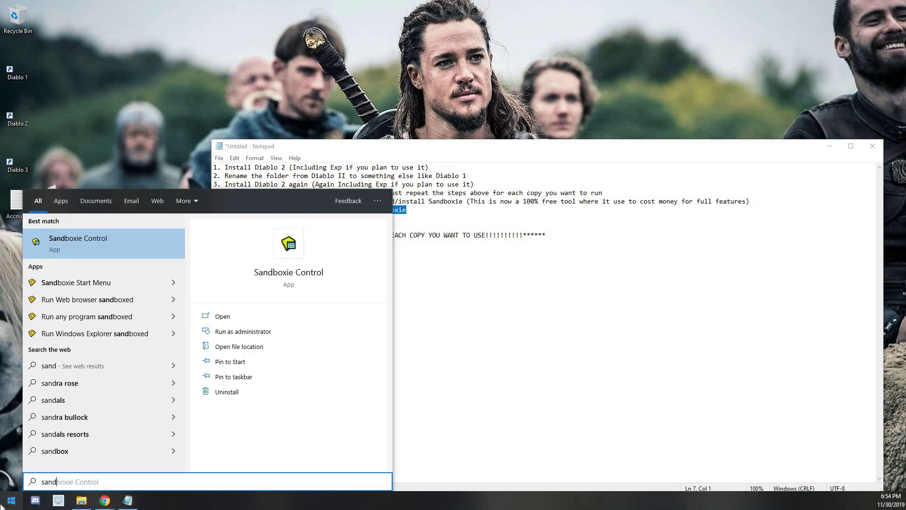
{"action": "key", "text": "Down"}
{"action": "key", "text": "Up"}
{"action": "key", "text": "Return"}
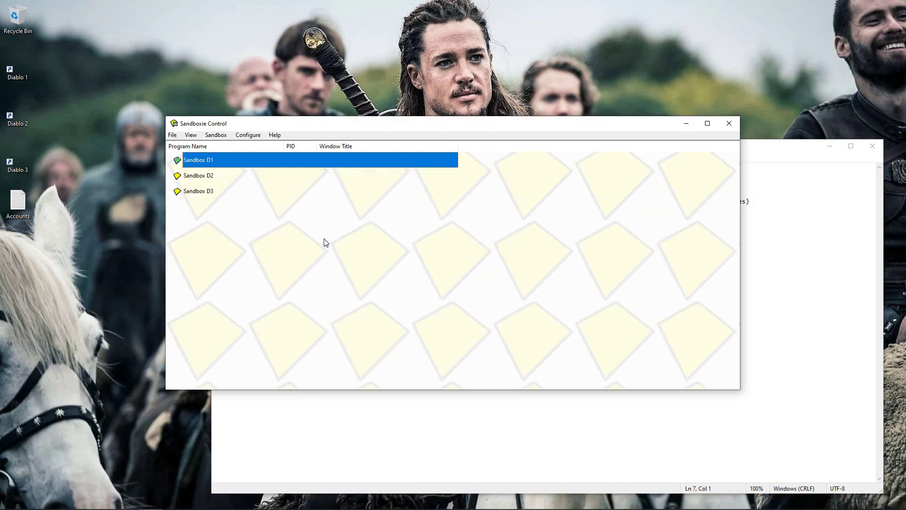
{"action": "left_click", "coordinate": [320, 240]}
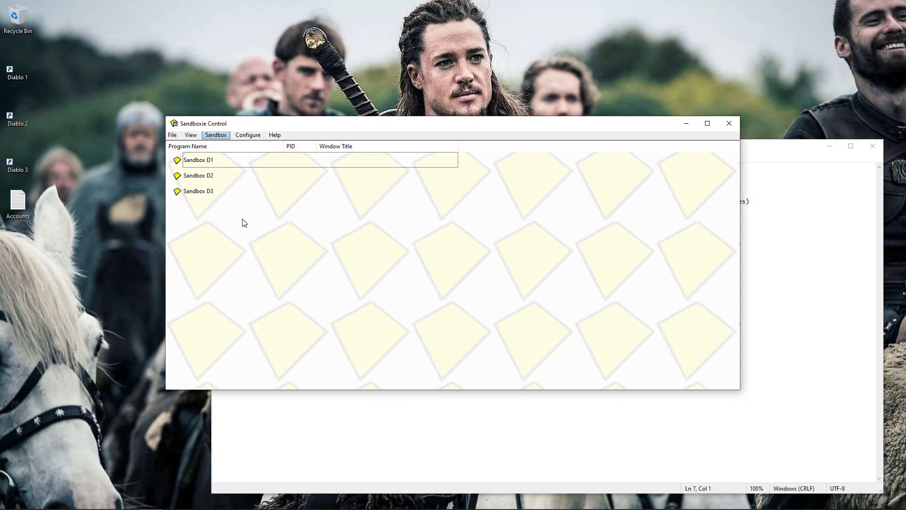
{"action": "mouse_move", "coordinate": [257, 124]}
{"action": "left_mouse_down"}
{"action": "mouse_move", "coordinate": [275, 86]}
{"action": "mouse_move", "coordinate": [246, 123]}
{"action": "left_mouse_up"}
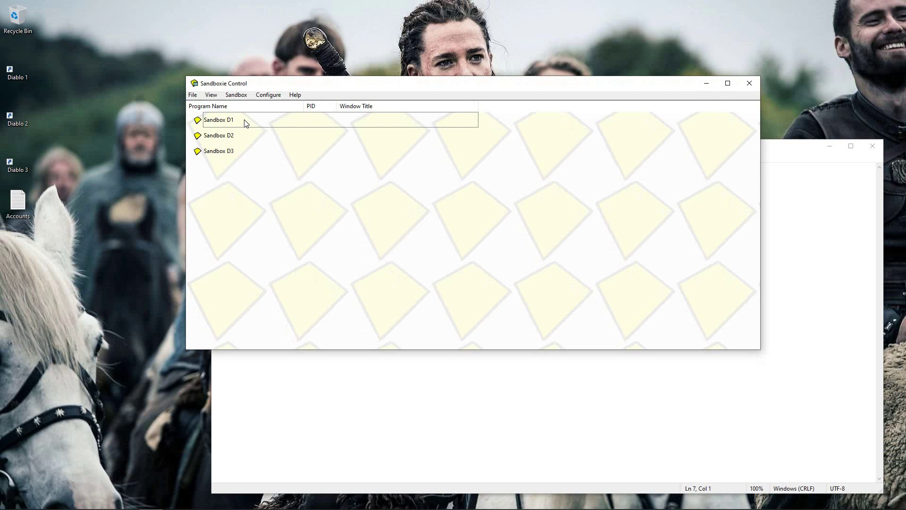
{"action": "left_click", "coordinate": [236, 96]}
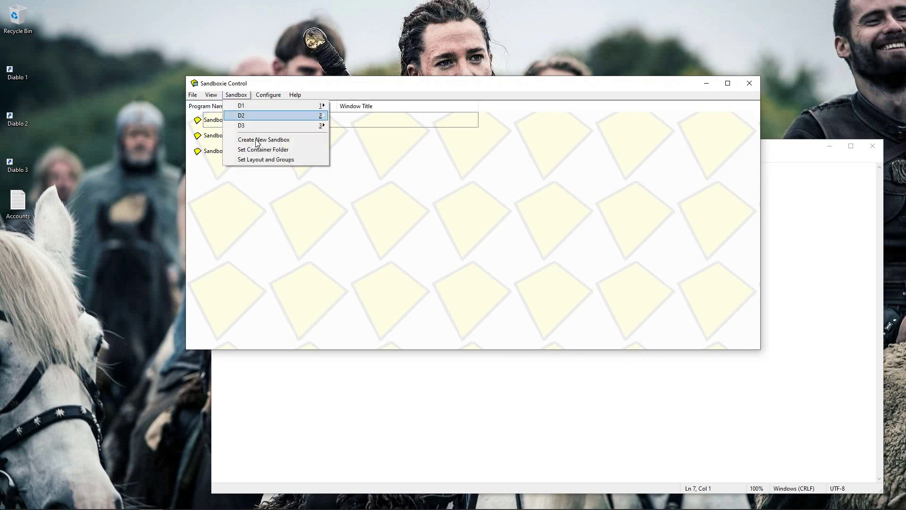
{"action": "key", "text": "Return"}
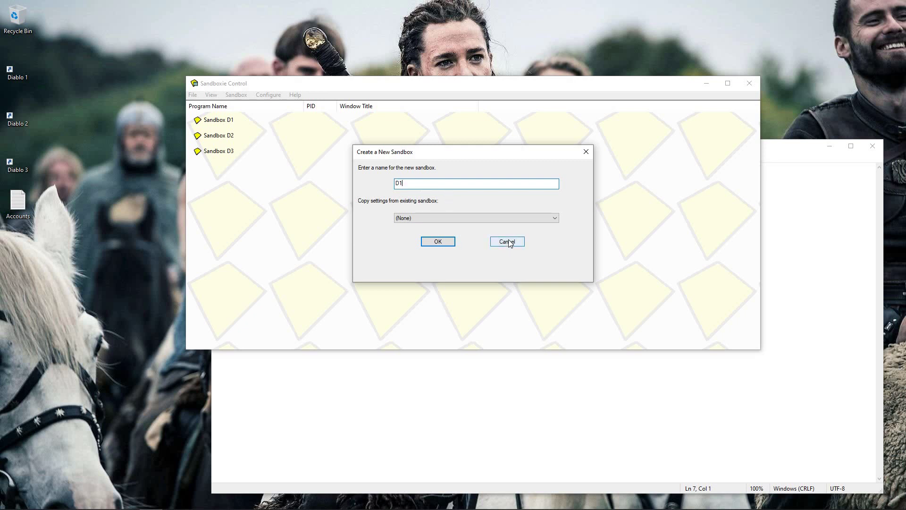
{"action": "left_click", "coordinate": [232, 122]}
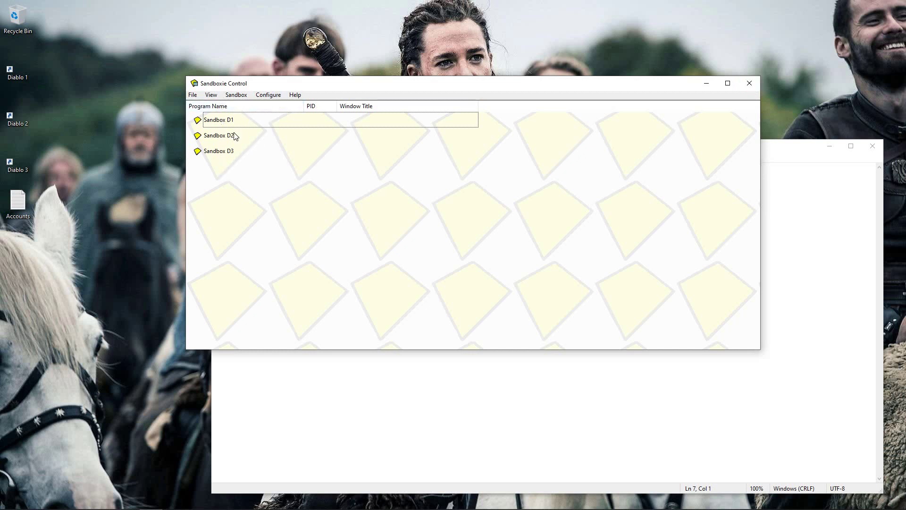
{"action": "left_click", "coordinate": [749, 83]}
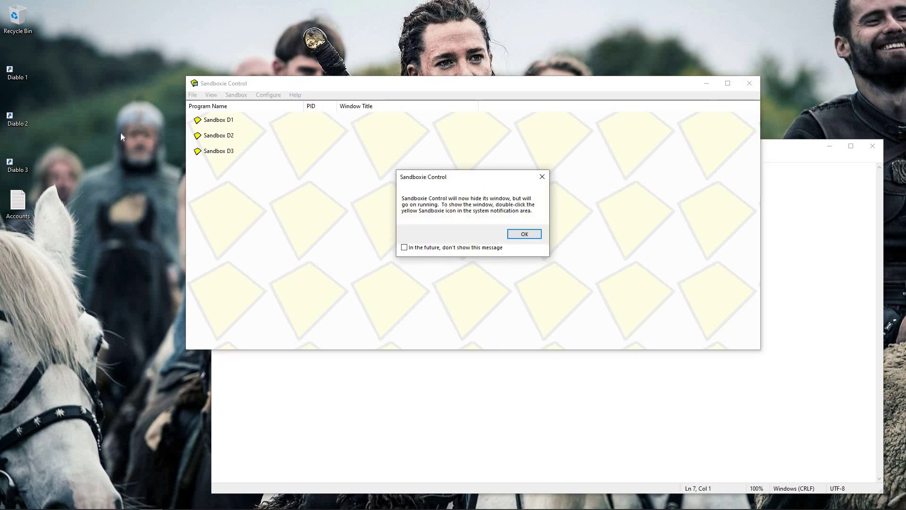
{"action": "key", "text": "Return"}
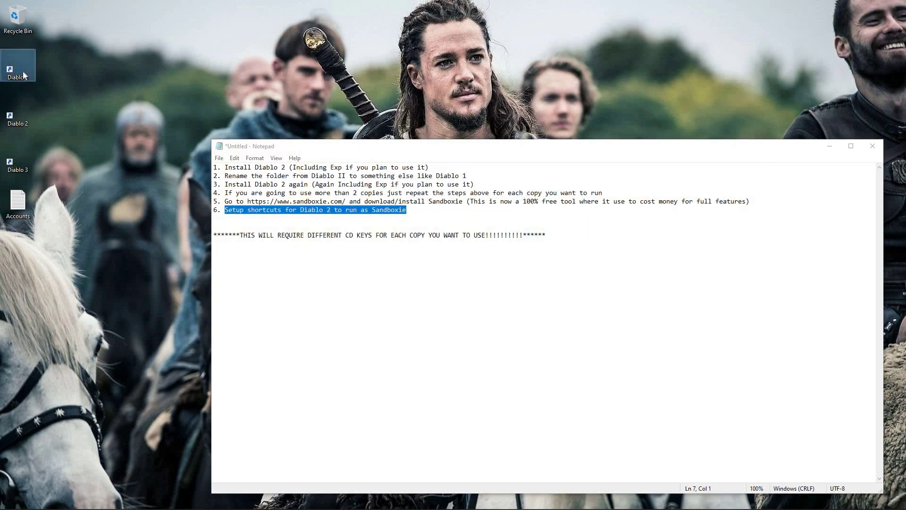
- Run the Diablo 1 shortcut sandboxed, confirming sandbox D1
{"action": "right_click", "coordinate": [23, 71]}
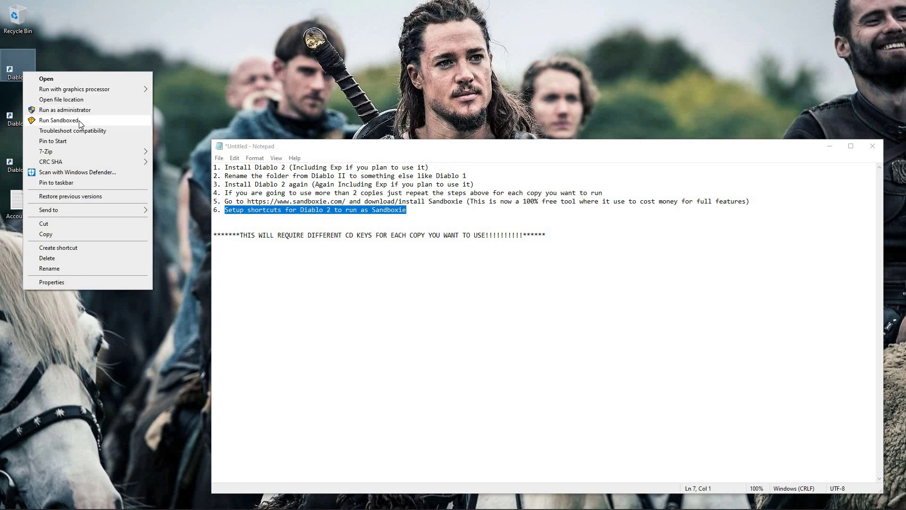
{"action": "key", "text": "Return"}
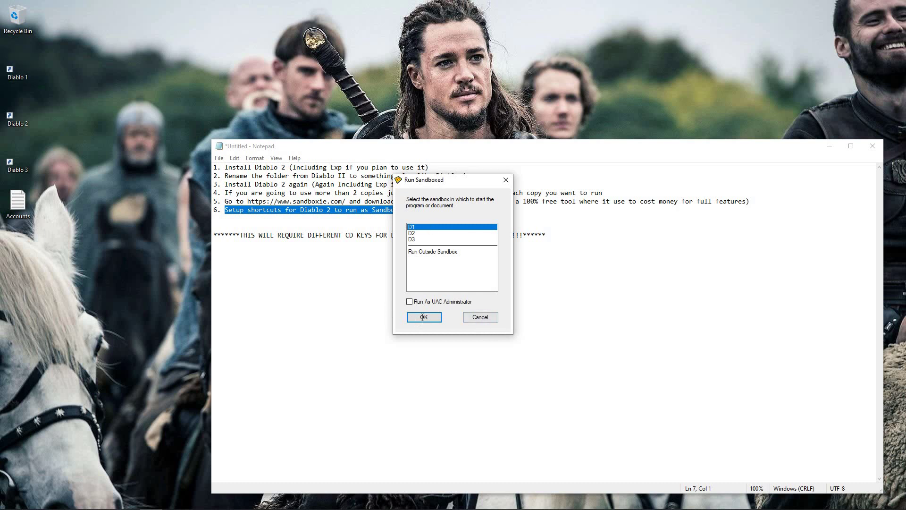
{"action": "key", "text": "Return"}
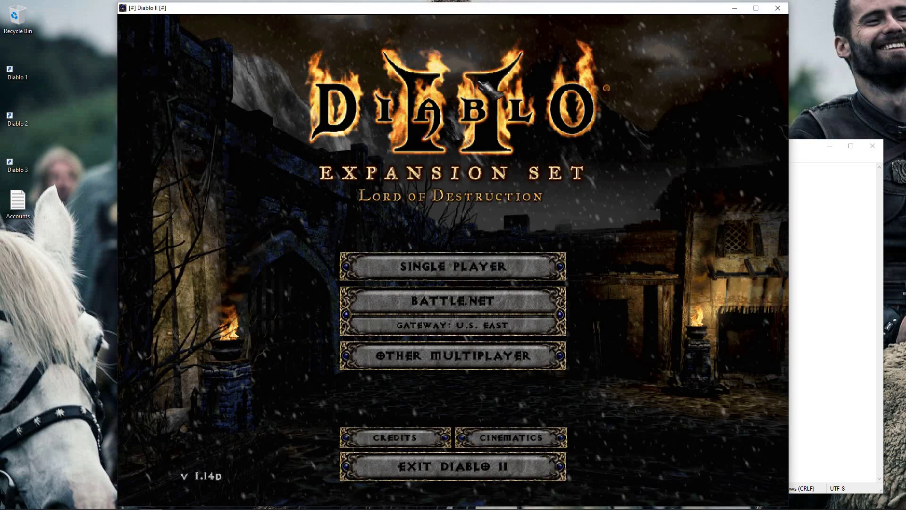
- Launch the Diablo 2 shortcut in sandbox D2 and skip the copyright splash
{"action": "right_click", "coordinate": [15, 118]}
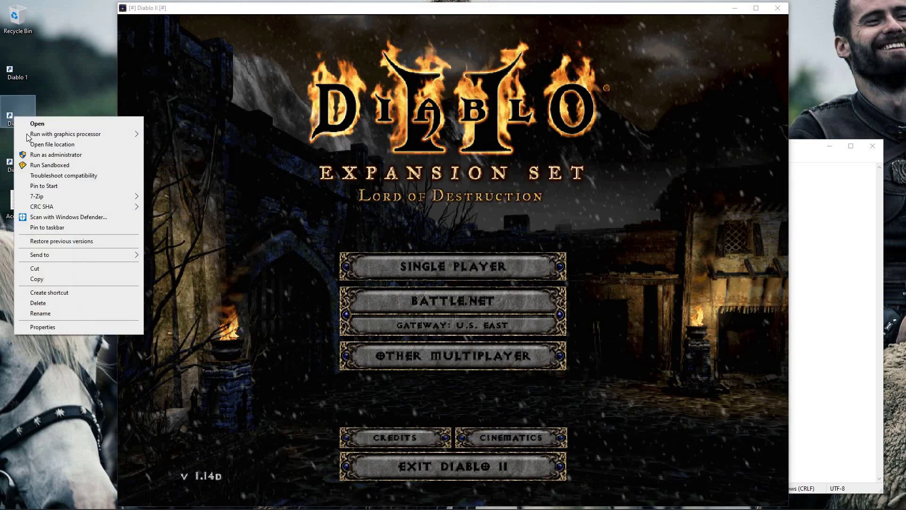
{"action": "left_click", "coordinate": [47, 165]}
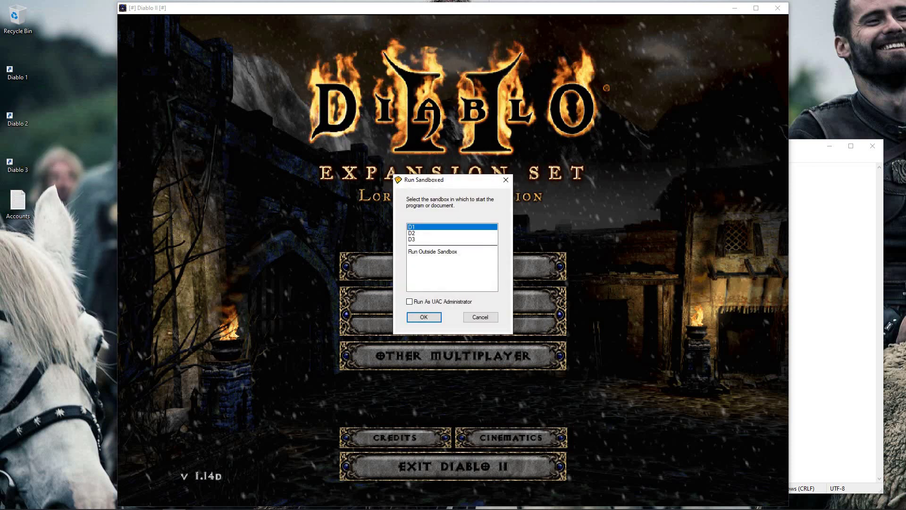
{"action": "left_click", "coordinate": [426, 233]}
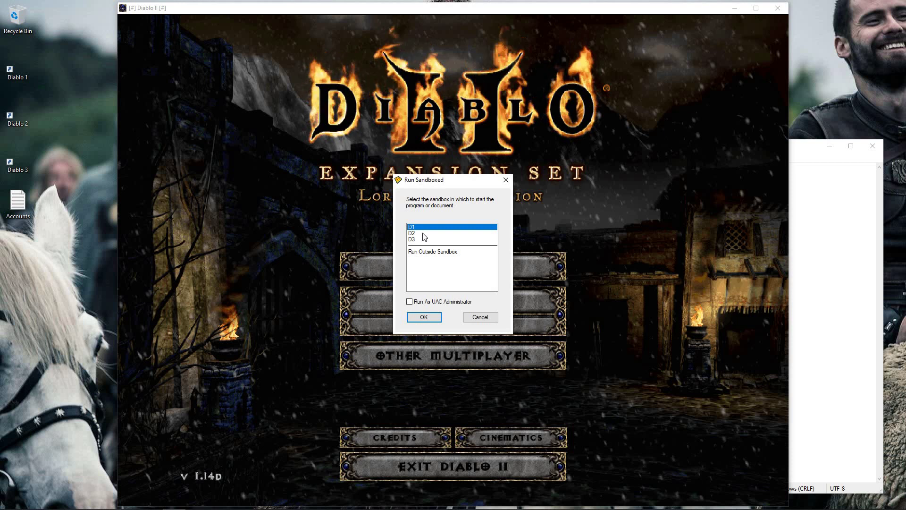
{"action": "key", "text": "Return"}
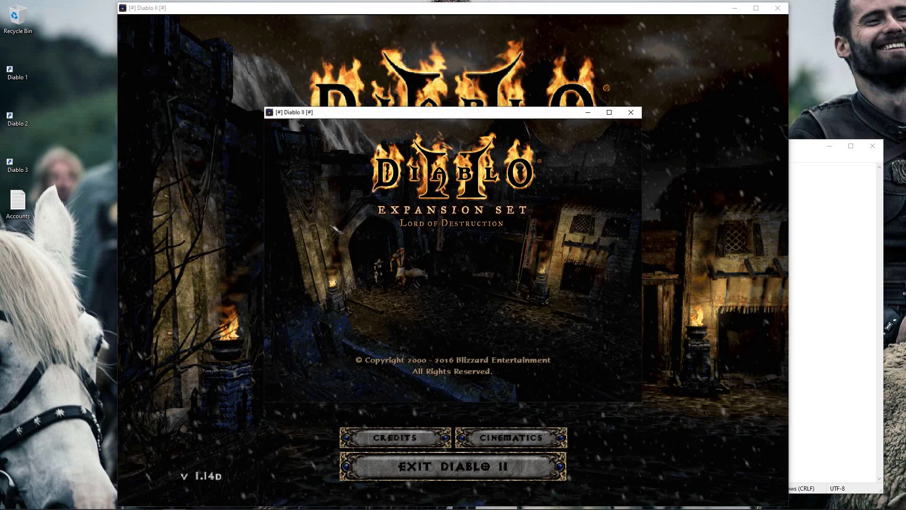
{"action": "left_click", "coordinate": [283, 181]}
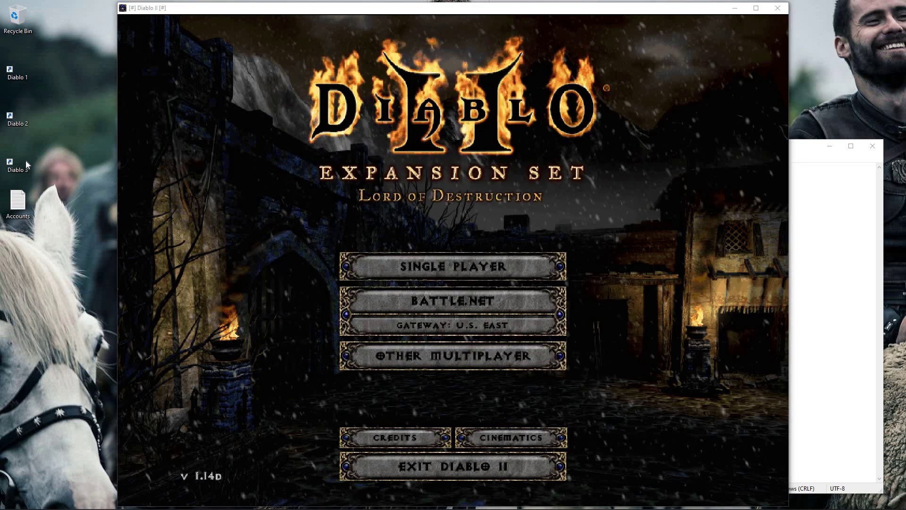
- Launch the Diablo 3 shortcut in sandbox D3
{"action": "right_click", "coordinate": [26, 161]}
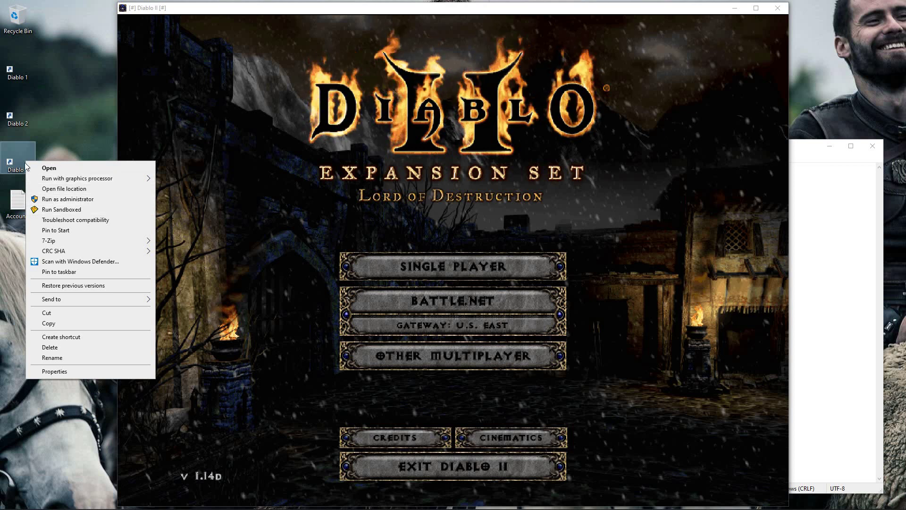
{"action": "left_click", "coordinate": [50, 167]}
{"action": "key", "text": "shift+F10"}
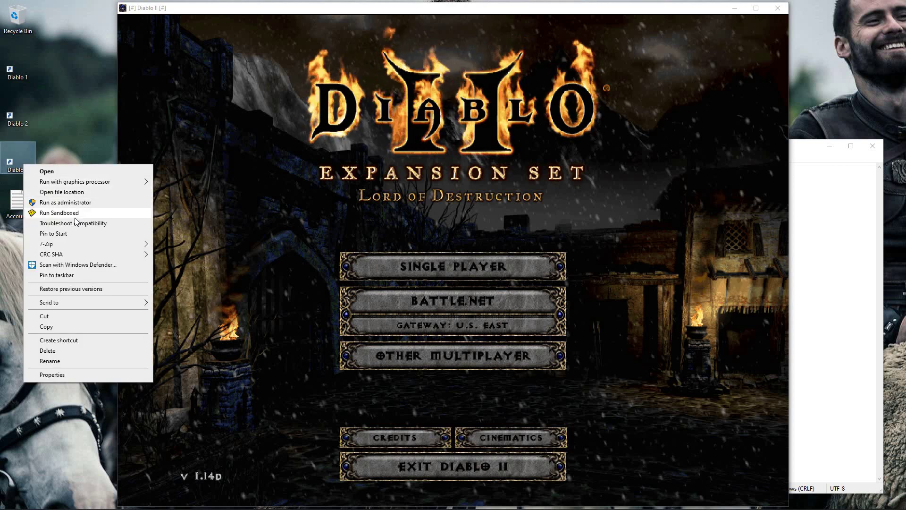
{"action": "left_click", "coordinate": [61, 207]}
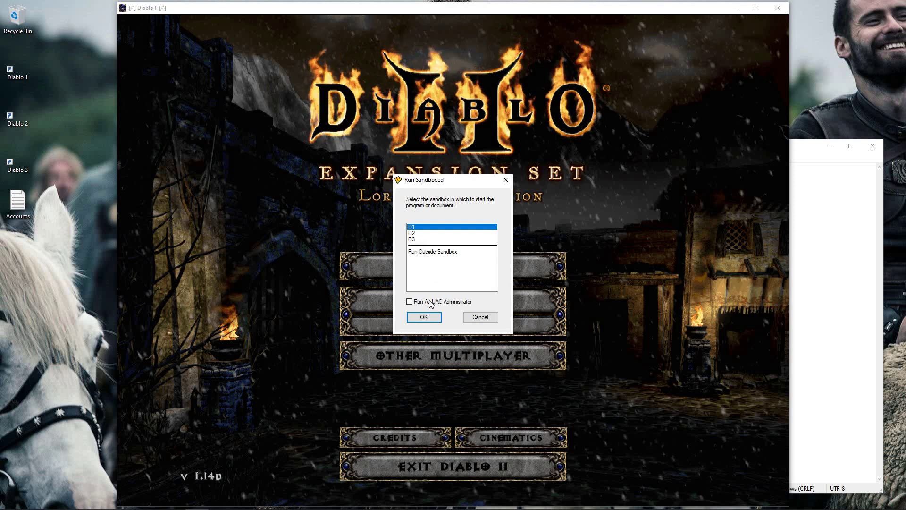
{"action": "key", "text": "Down"}
{"action": "key", "text": "Down"}
{"action": "key", "text": "Return"}
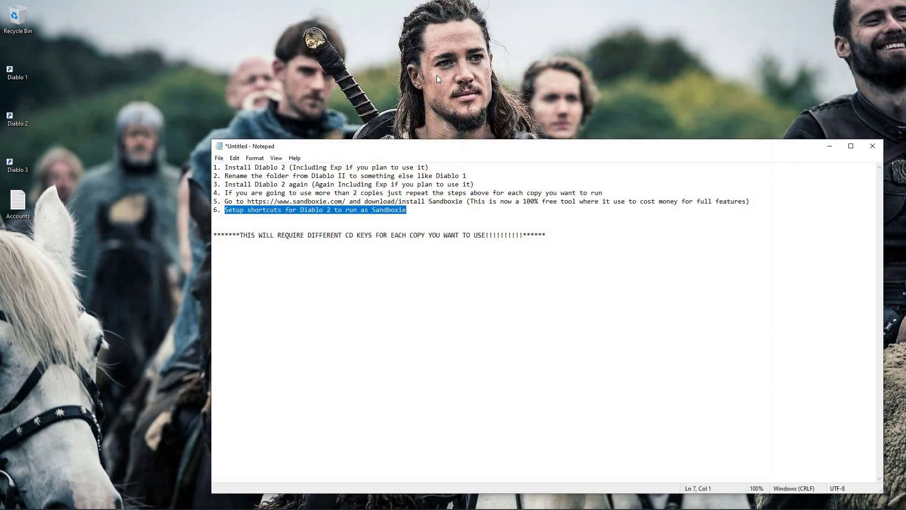
- Click the empty line below step 6 in the Notepad notes to deselect it
{"action": "left_click", "coordinate": [347, 227]}
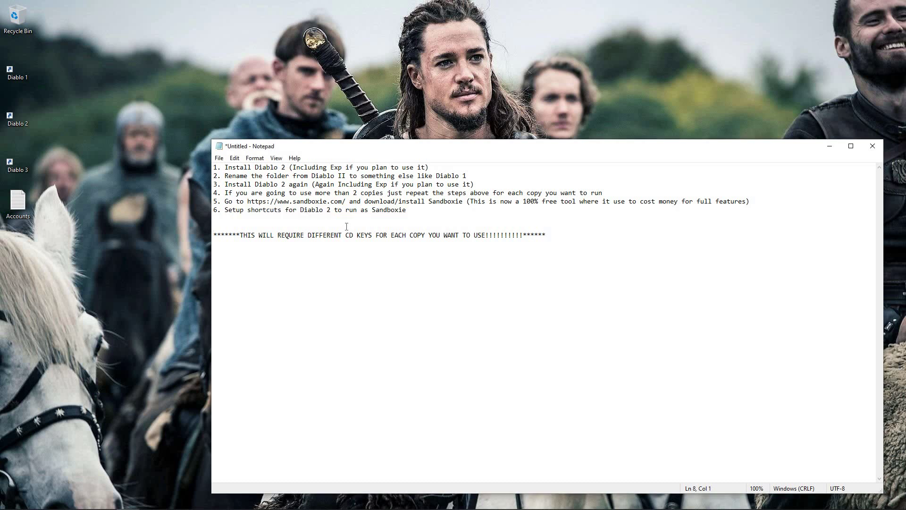